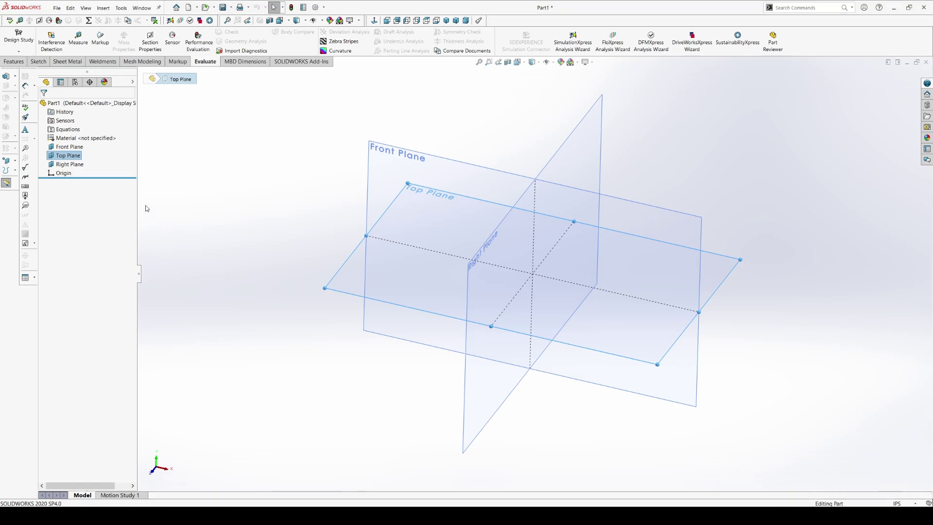
- Assign 6061 Alloy from the Aluminium Alloys library as the part's material
{"action": "left_click", "coordinate": [84, 140]}
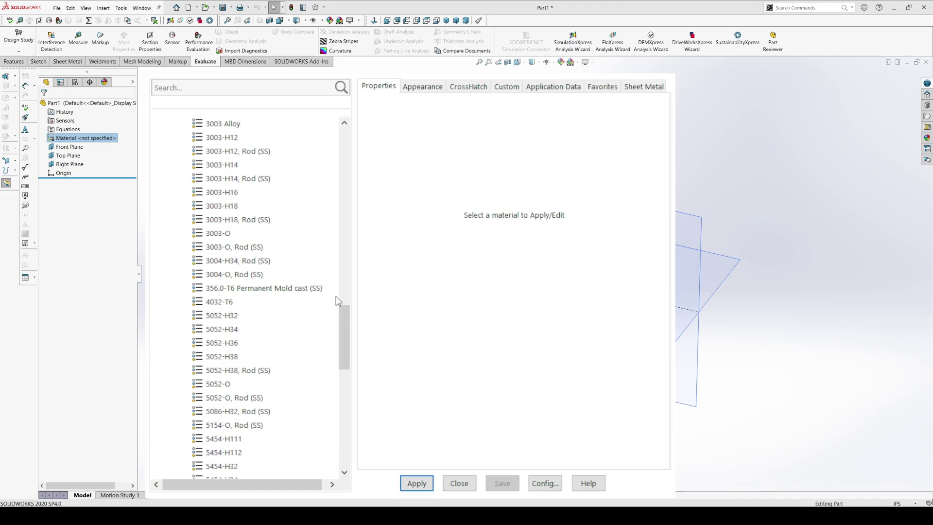
{"action": "left_click_drag", "start_coordinate": [347, 336], "coordinate": [350, 368]}
{"action": "left_click", "coordinate": [248, 335]}
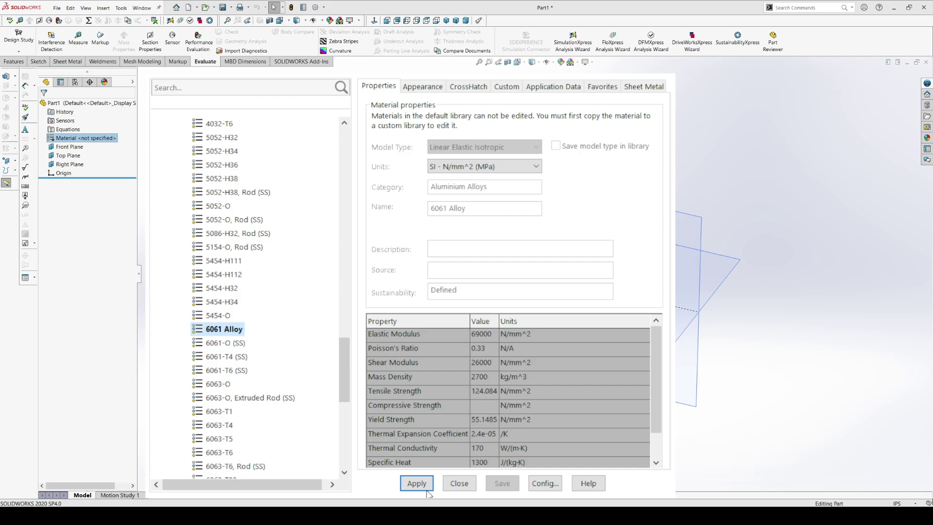
{"action": "left_click", "coordinate": [427, 488]}
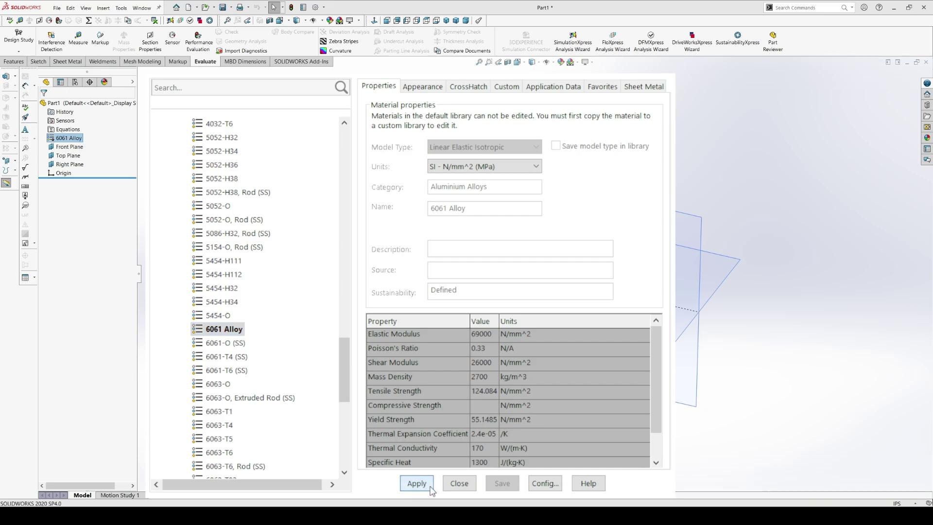
{"action": "left_click", "coordinate": [459, 483]}
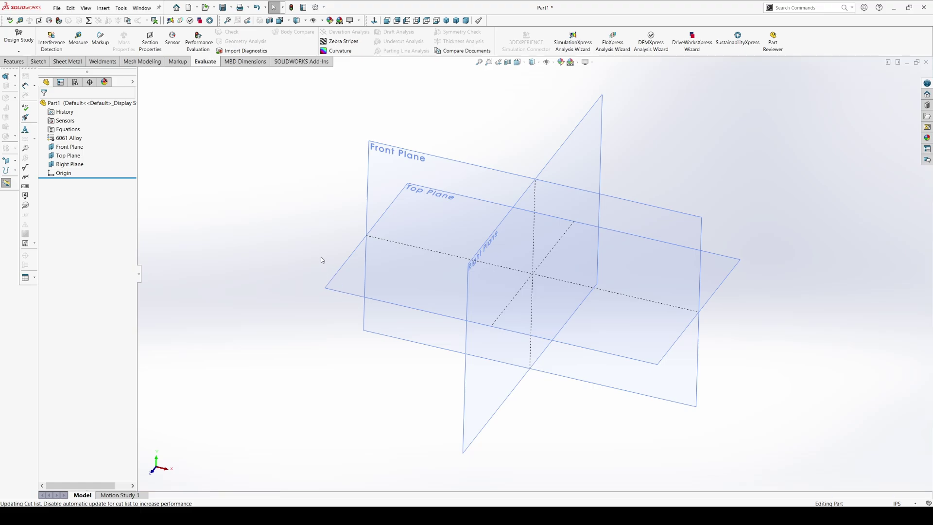
- Start an Extruded Boss/Base sketch on the Top Plane
{"action": "middle_click_drag", "start_coordinate": [310, 244], "coordinate": [304, 254]}
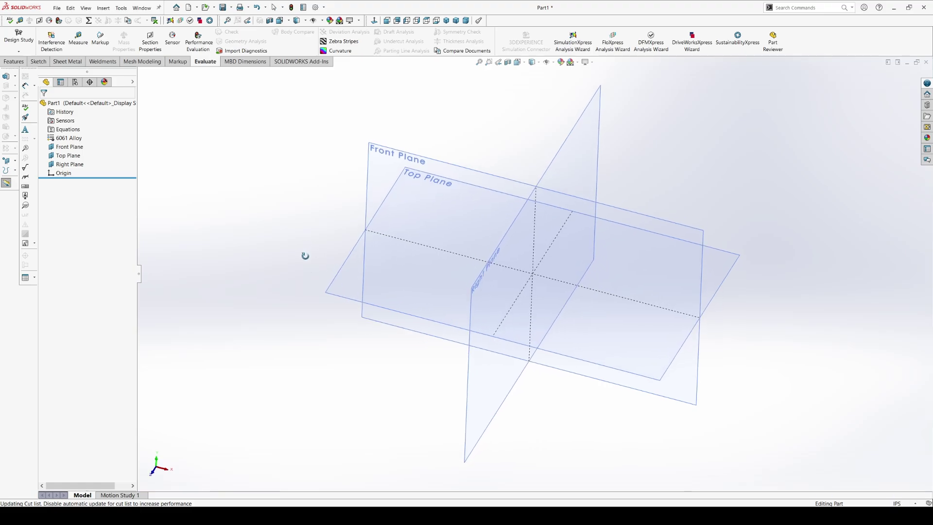
{"action": "left_click", "coordinate": [351, 276]}
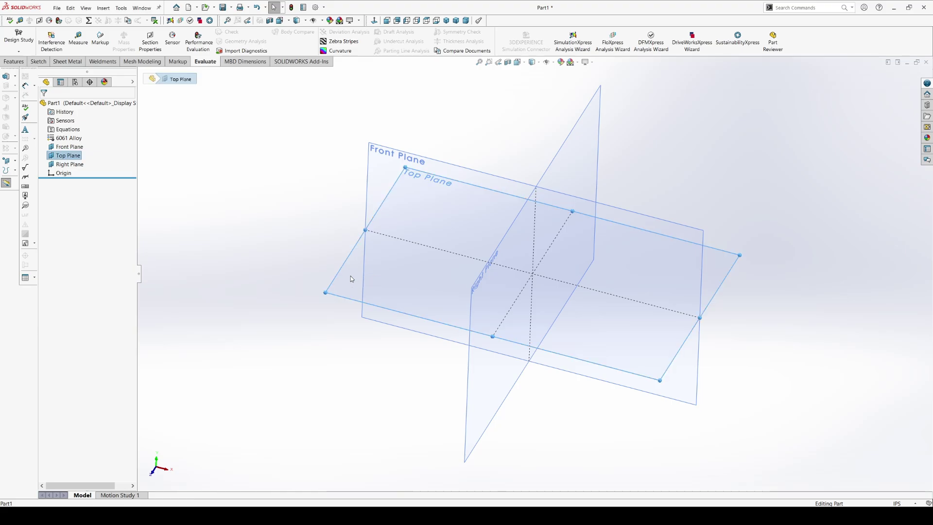
{"action": "left_click", "coordinate": [14, 62]}
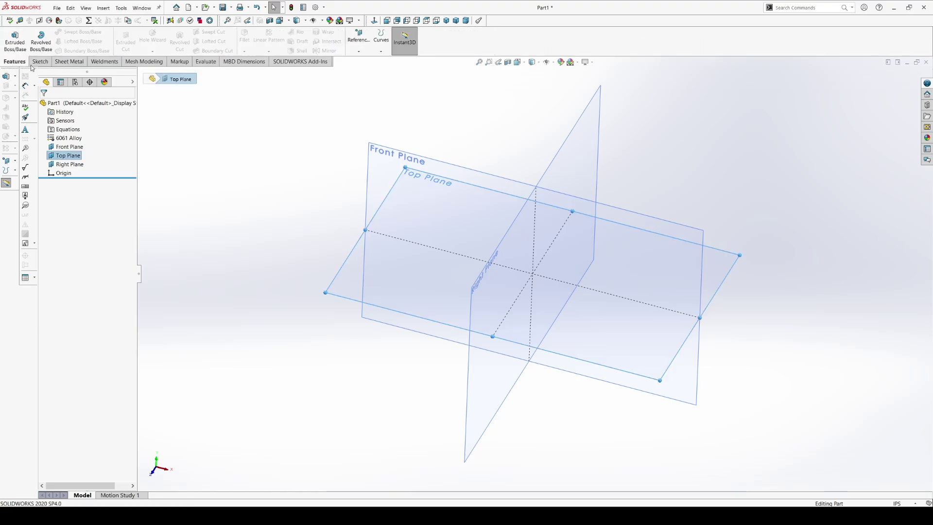
{"action": "left_click", "coordinate": [16, 39]}
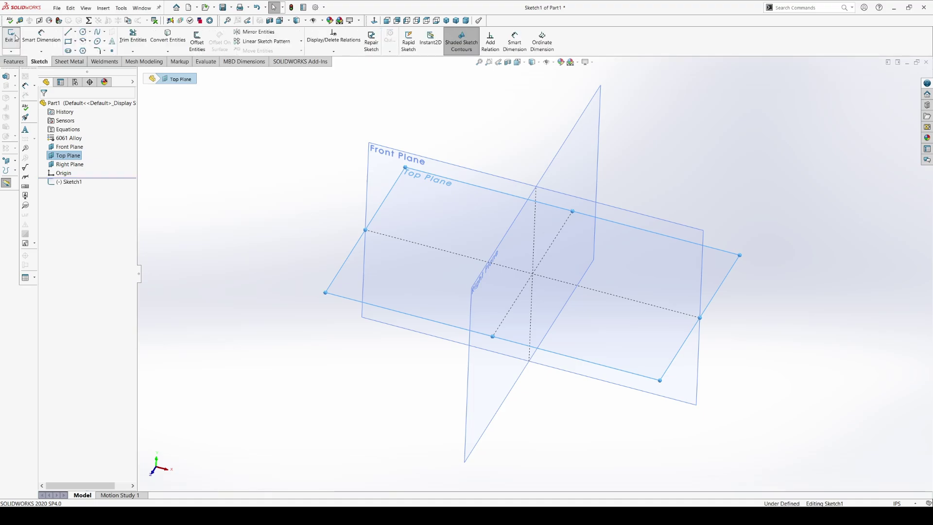
- Draw an outer and a smaller inner circle, both centred on the origin
{"action": "left_click", "coordinate": [83, 32]}
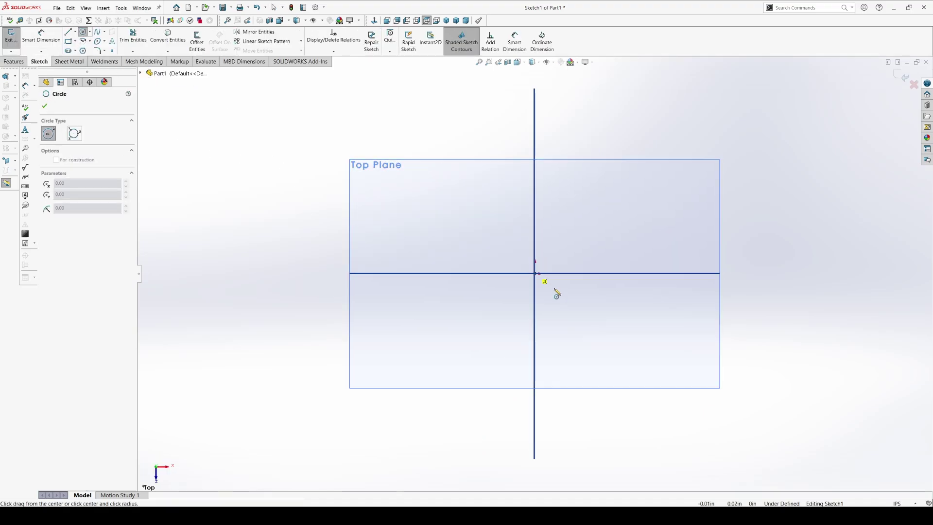
{"action": "left_click", "coordinate": [535, 273]}
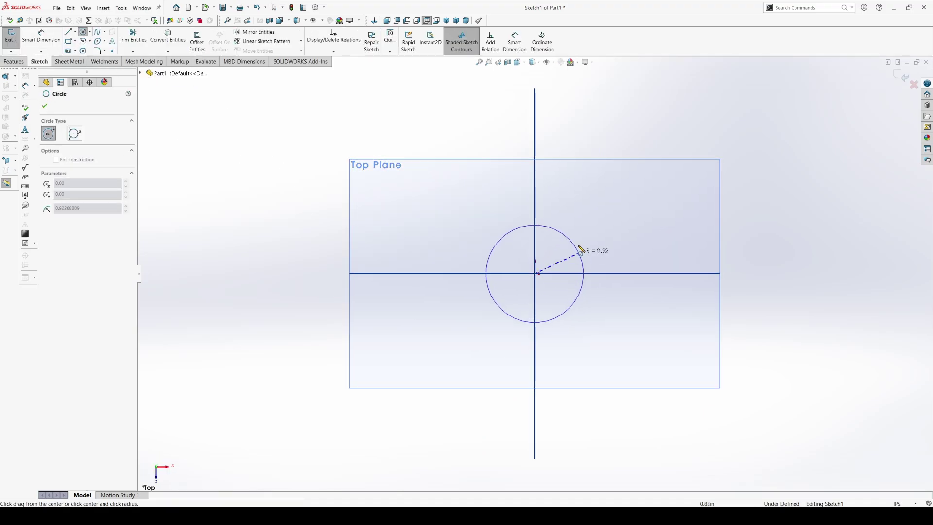
{"action": "left_click", "coordinate": [537, 201]}
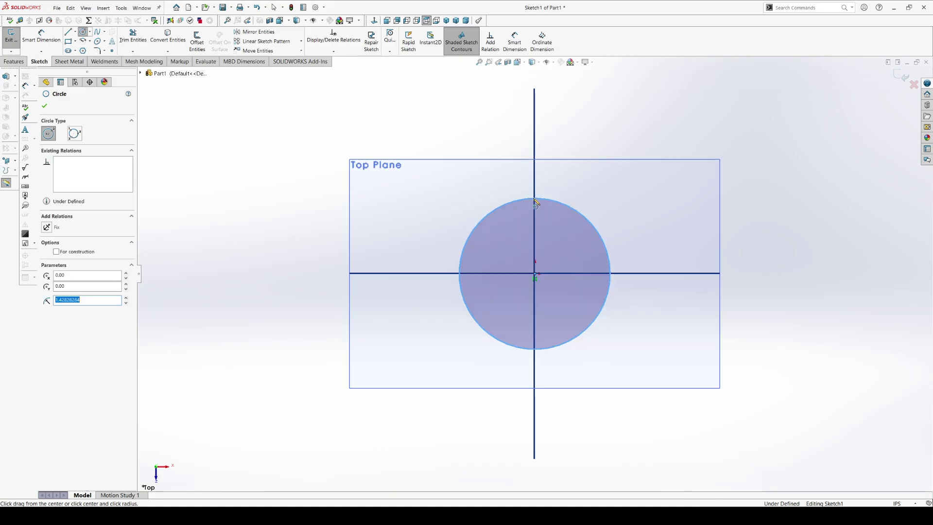
{"action": "left_click", "coordinate": [534, 274]}
{"action": "left_click", "coordinate": [572, 295]}
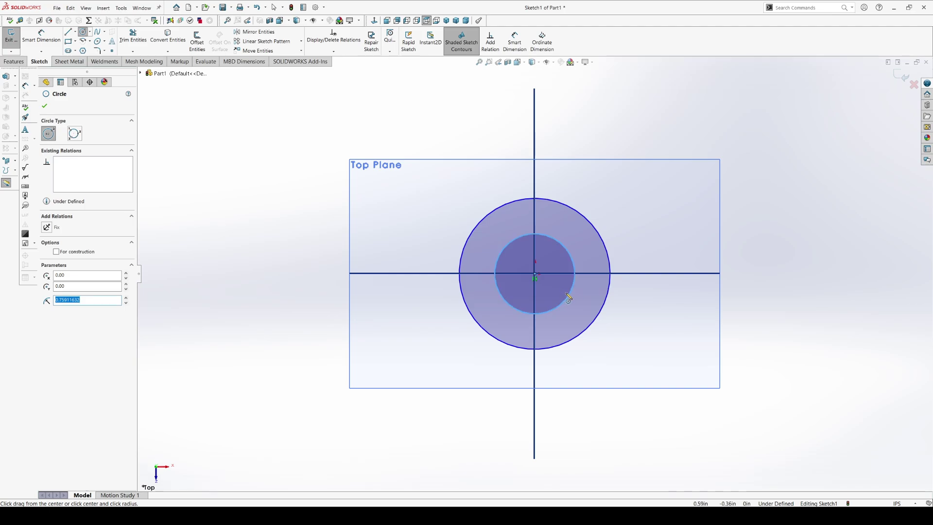
{"action": "key", "text": "Escape"}
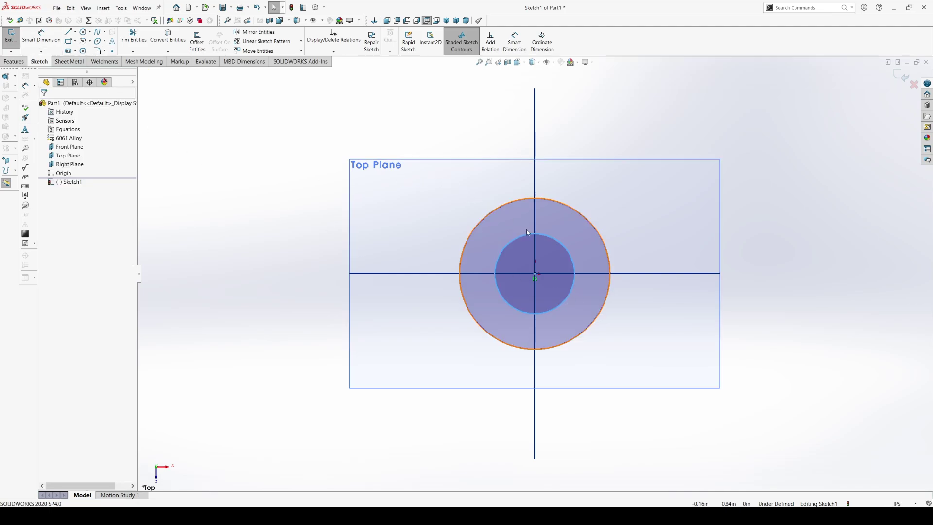
{"action": "left_click", "coordinate": [581, 217]}
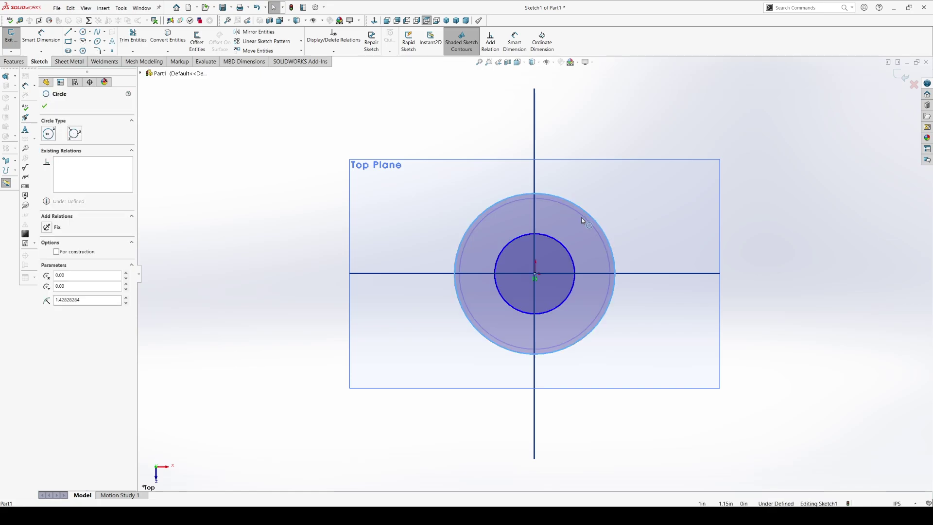
{"action": "left_click_drag", "start_coordinate": [552, 247], "coordinate": [516, 225]}
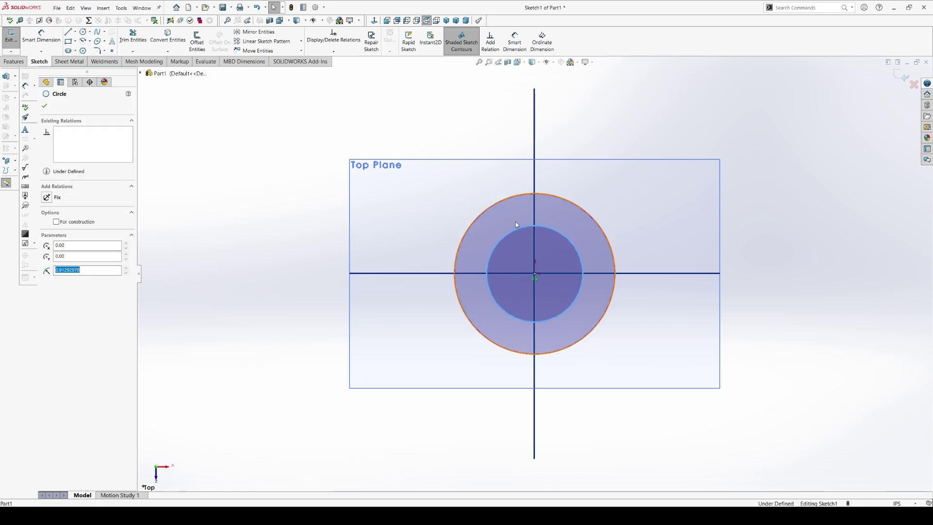
- Dimension the outer circle to Ø1.5 and the inner circle to Ø.75
{"action": "left_click", "coordinate": [42, 36]}
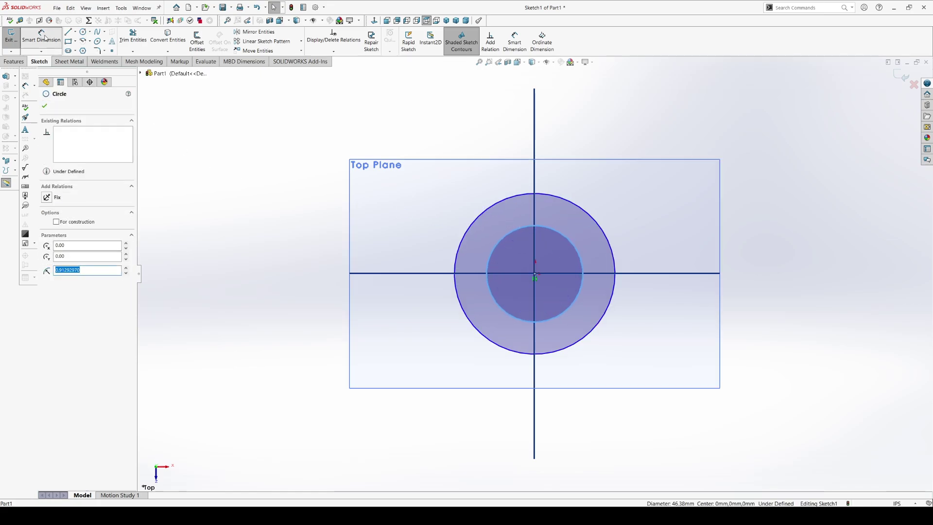
{"action": "left_click", "coordinate": [612, 247]}
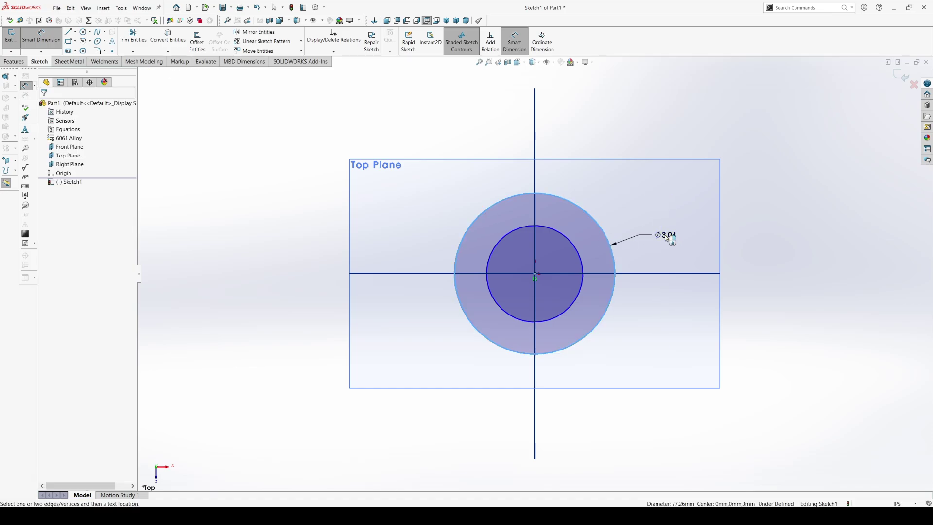
{"action": "left_click", "coordinate": [667, 236]}
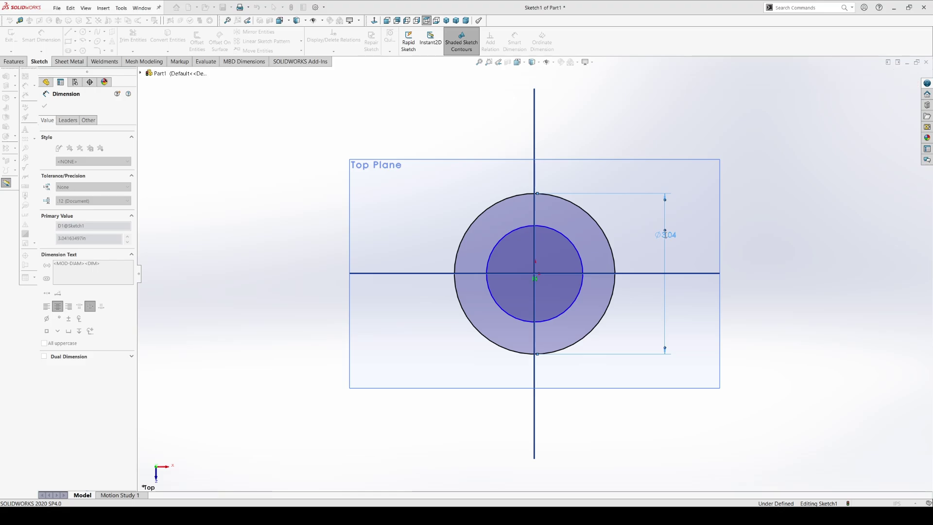
{"action": "type", "text": "1.5"}
{"action": "key", "text": "Return"}
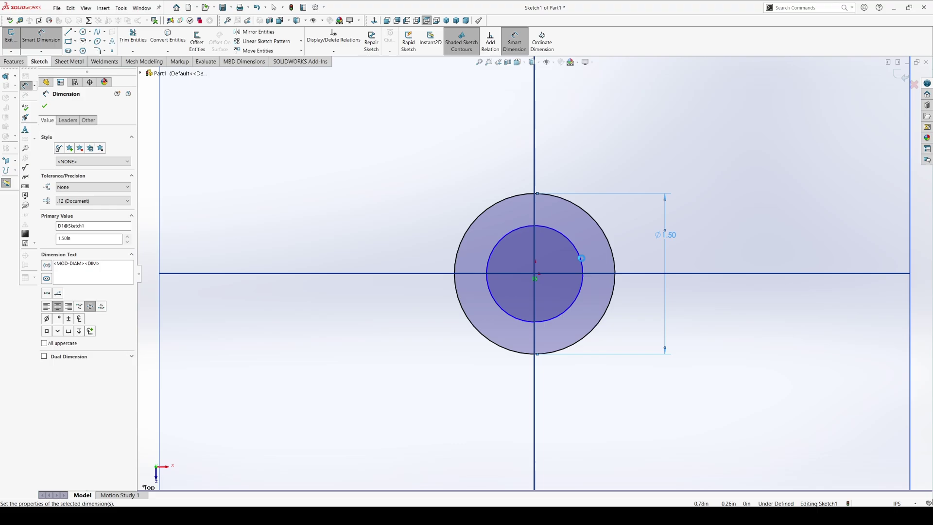
{"action": "left_click", "coordinate": [581, 263]}
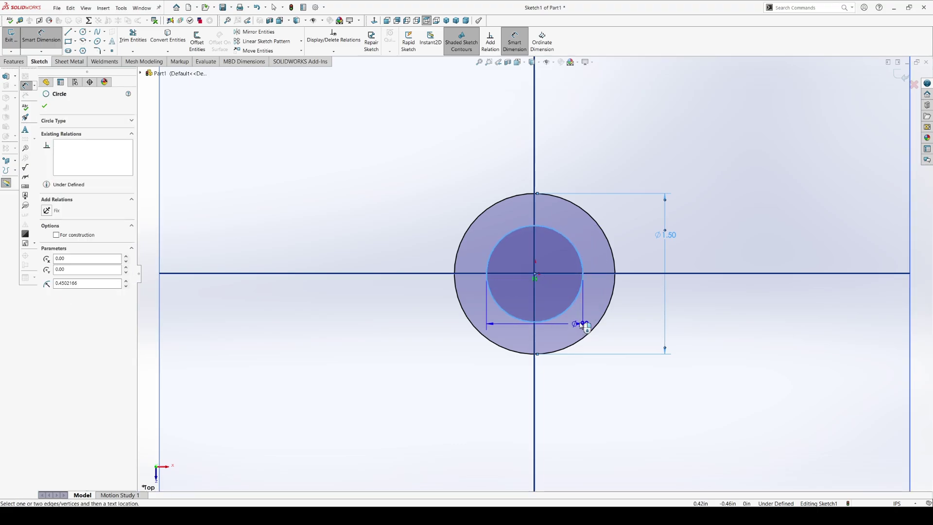
{"action": "left_click", "coordinate": [553, 385]}
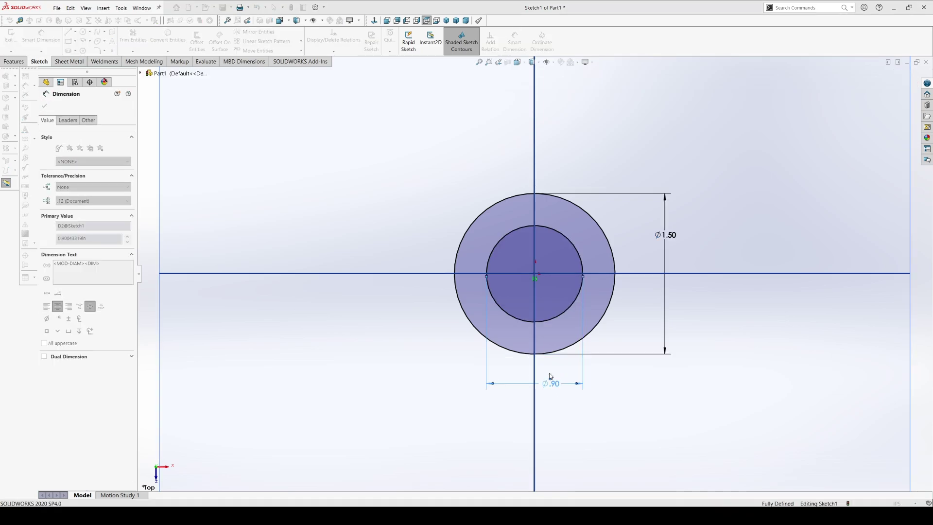
{"action": "type", "text": ".75"}
{"action": "key", "text": "Return"}
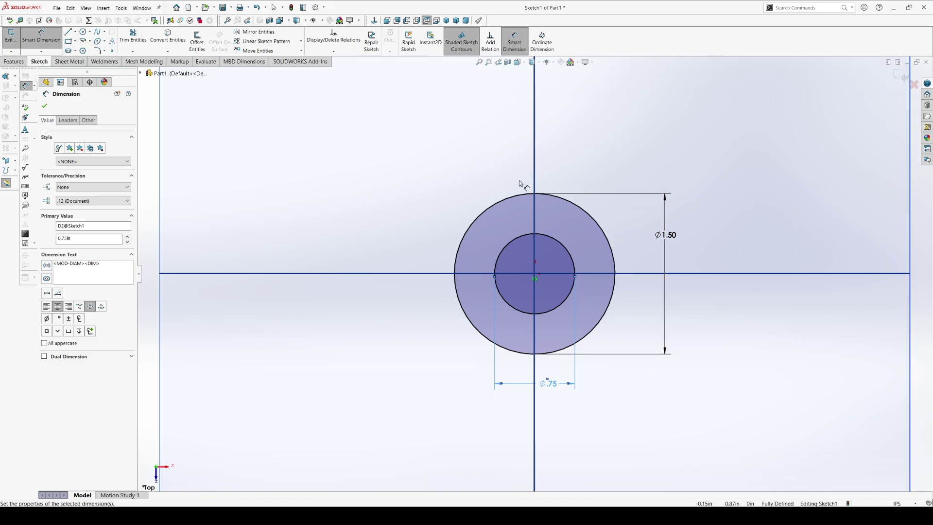
{"action": "key", "text": "Escape"}
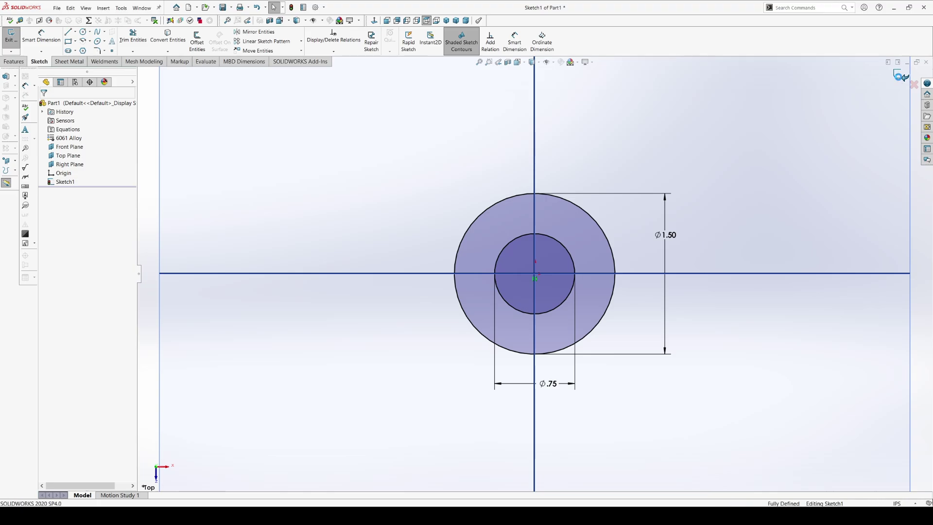
- Extrude the ring sketch in one direction to a Blind depth of 0.75 in
{"action": "key", "text": "e"}
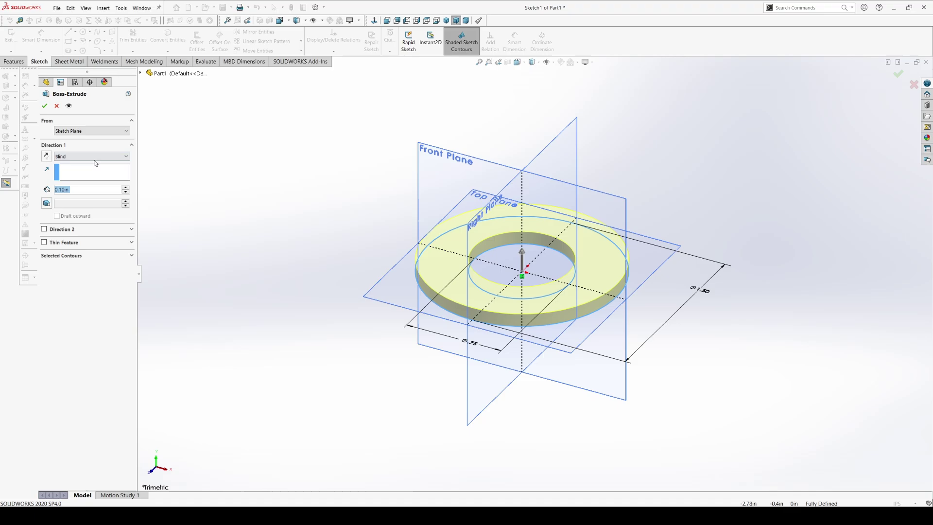
{"action": "left_click", "coordinate": [89, 187]}
{"action": "key", "text": "m"}
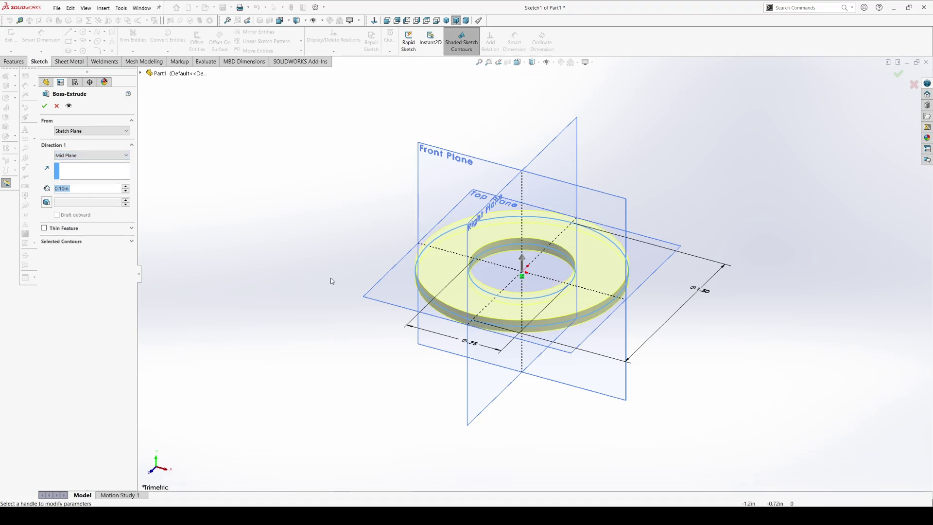
{"action": "middle_click_drag", "start_coordinate": [343, 292], "coordinate": [376, 255]}
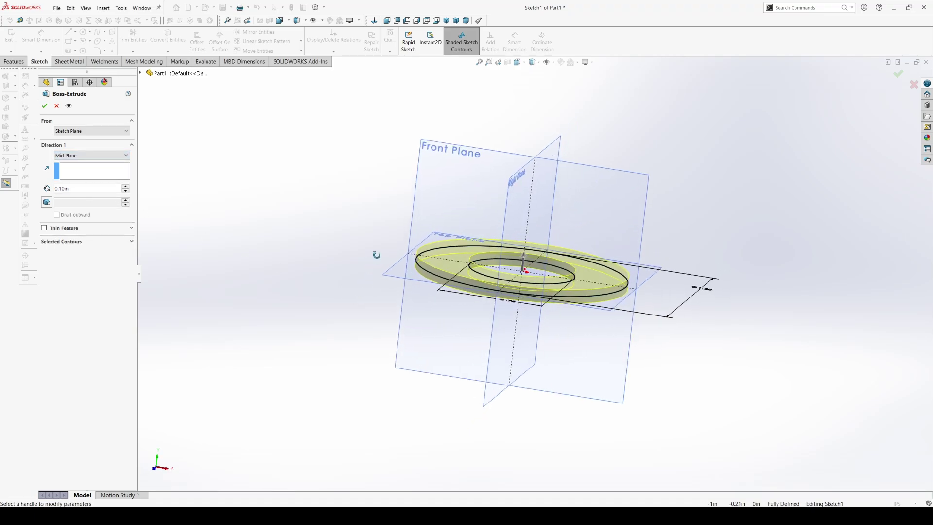
{"action": "left_click", "coordinate": [106, 154]}
{"action": "left_click", "coordinate": [101, 165]}
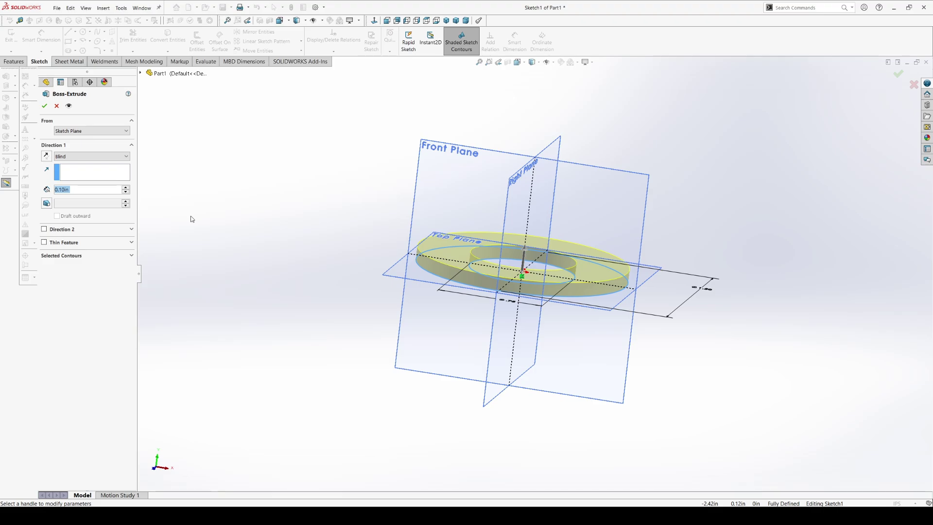
{"action": "key", "text": "BackSpace"}
{"action": "type", "text": ".75"}
{"action": "key", "text": "Return"}
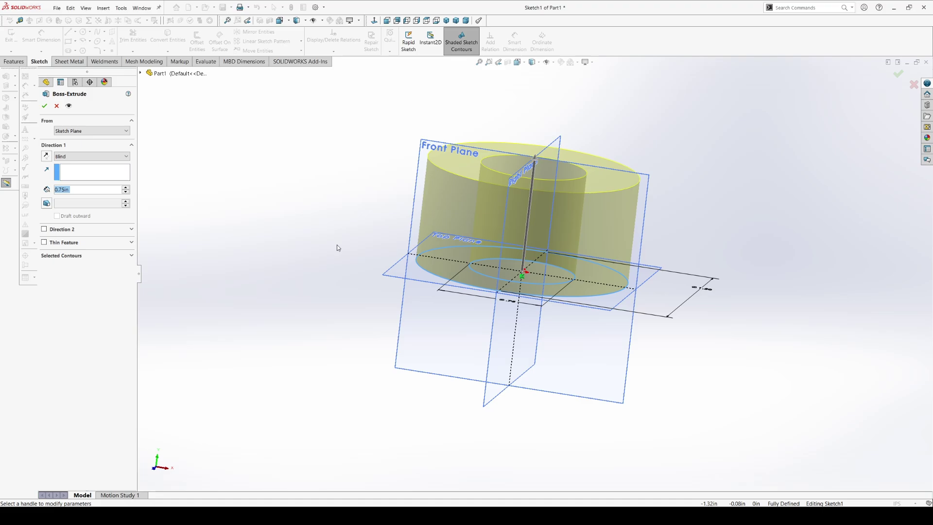
{"action": "key", "text": "Down"}
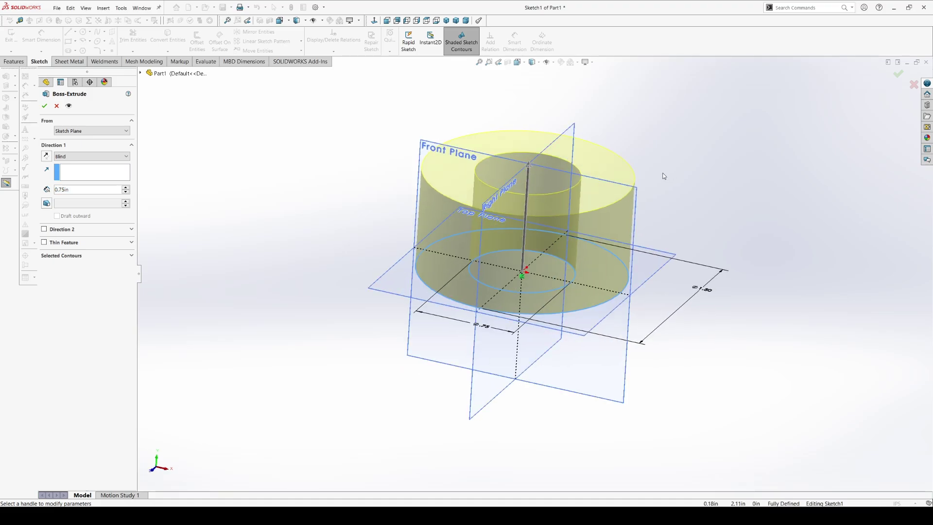
{"action": "left_click", "coordinate": [899, 74]}
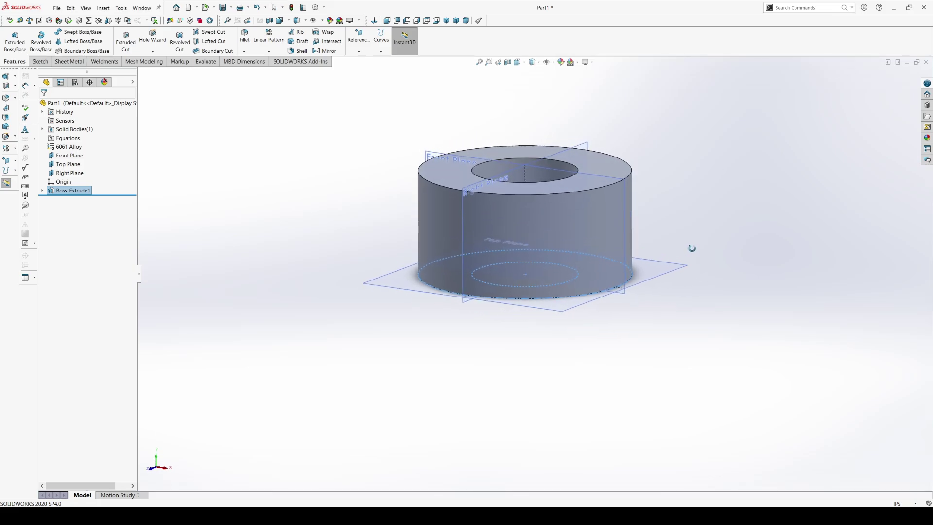
- Hide the Top Plane and start an Extruded Cut
{"action": "middle_click_drag", "start_coordinate": [692, 248], "coordinate": [721, 246]}
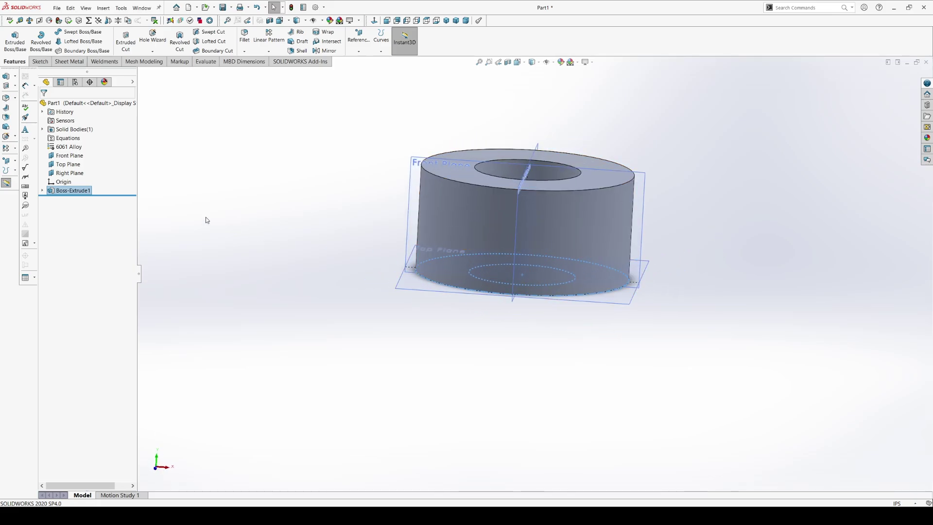
{"action": "left_click", "coordinate": [69, 164]}
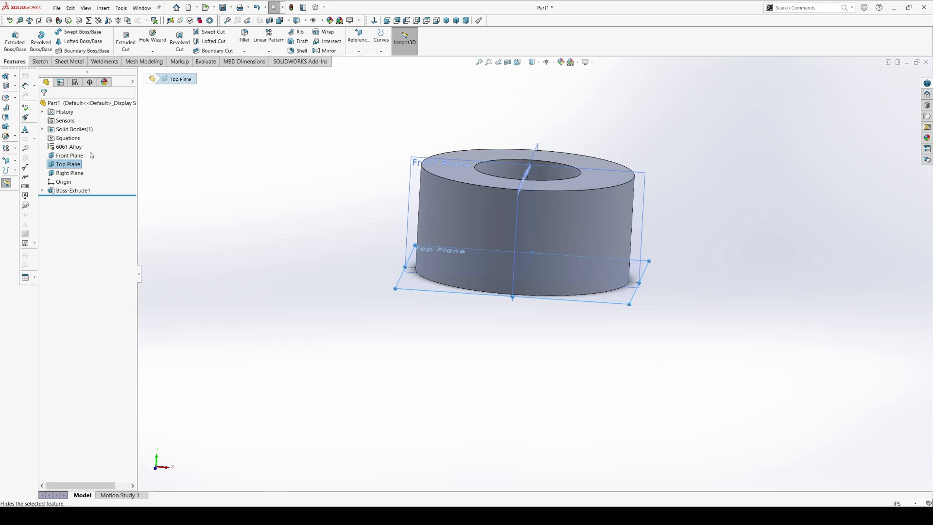
{"action": "key", "text": "Escape"}
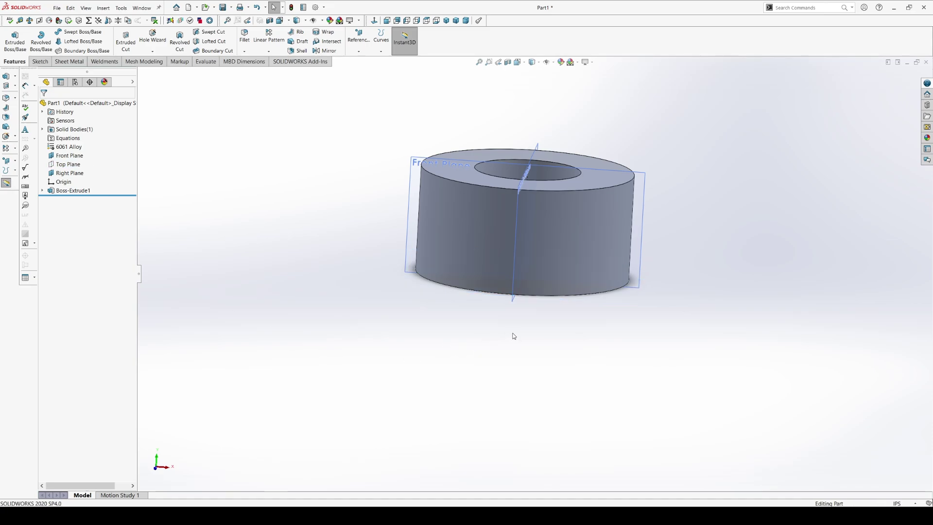
{"action": "mouse_move", "coordinate": [514, 336]}
{"action": "middle_mouse_down"}
{"action": "mouse_move", "coordinate": [529, 327]}
{"action": "mouse_move", "coordinate": [512, 329]}
{"action": "mouse_move", "coordinate": [521, 330]}
{"action": "middle_mouse_up"}
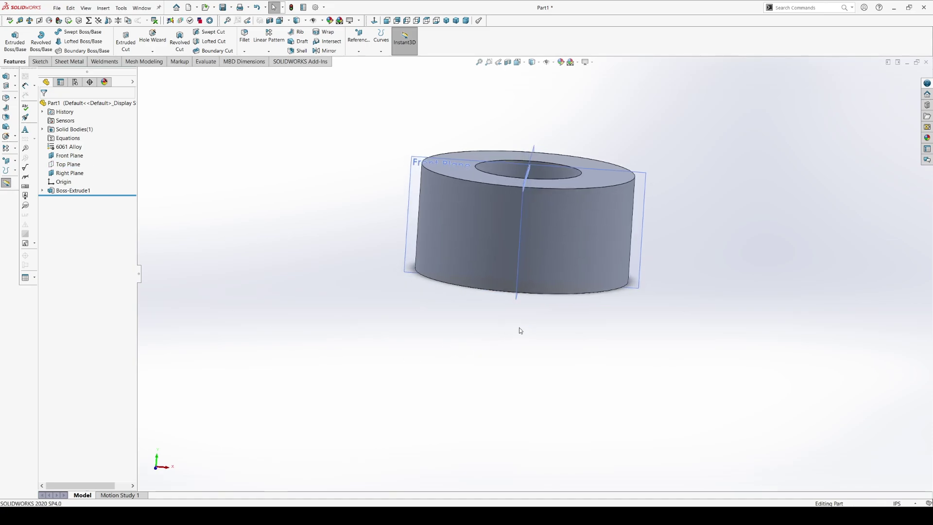
{"action": "left_click", "coordinate": [134, 40]}
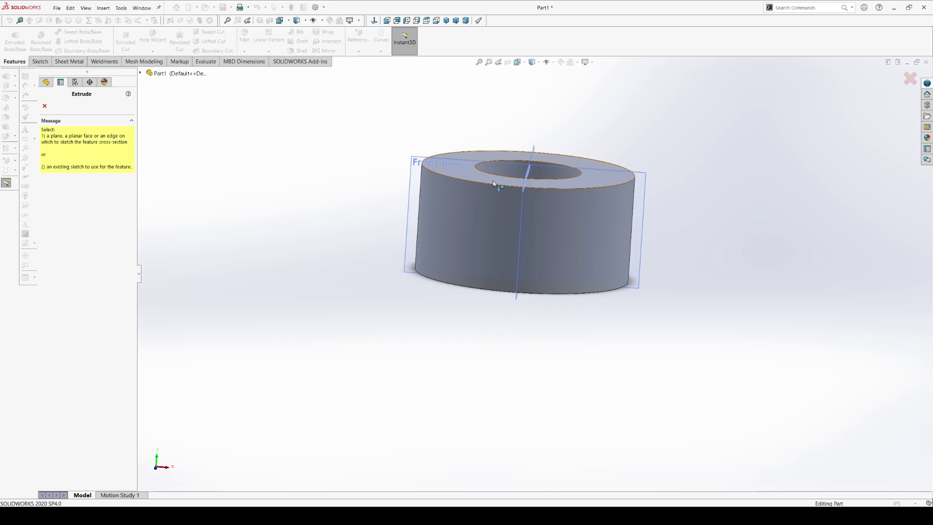
- Sketch a circle on the Front Plane over the boss's side
{"action": "left_click", "coordinate": [520, 166]}
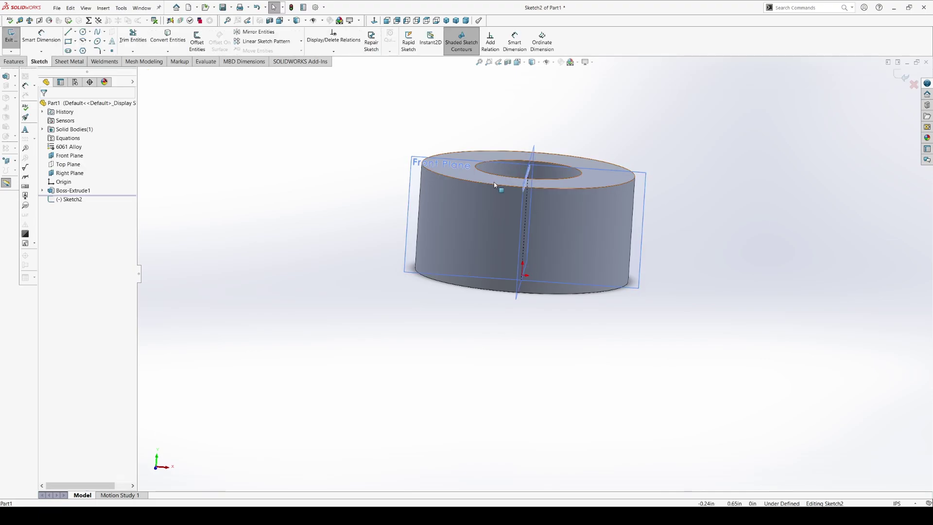
{"action": "left_click", "coordinate": [84, 31]}
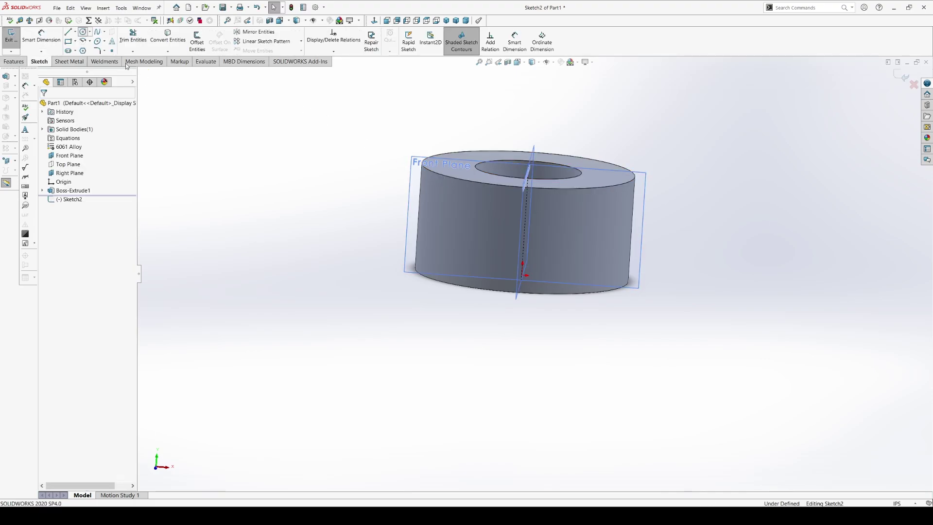
{"action": "left_click", "coordinate": [520, 228]}
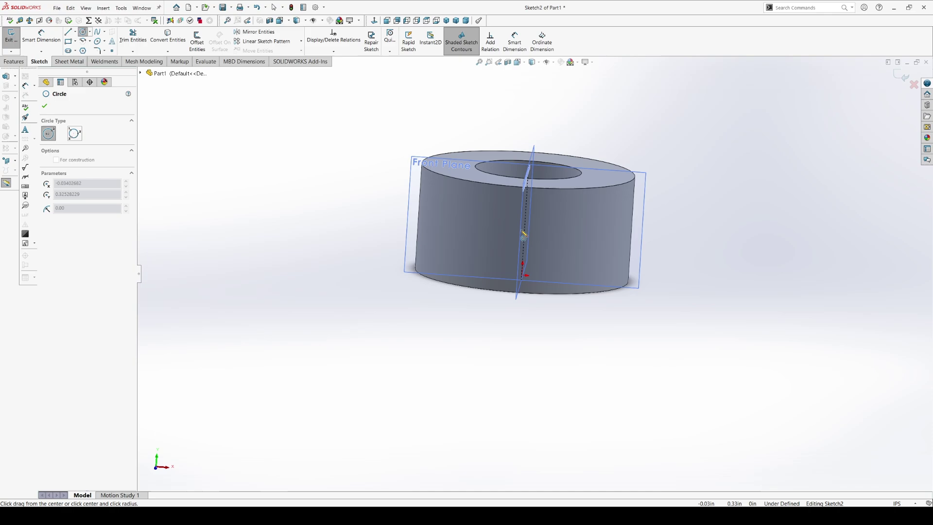
{"action": "left_click", "coordinate": [548, 238]}
{"action": "key", "text": "Escape"}
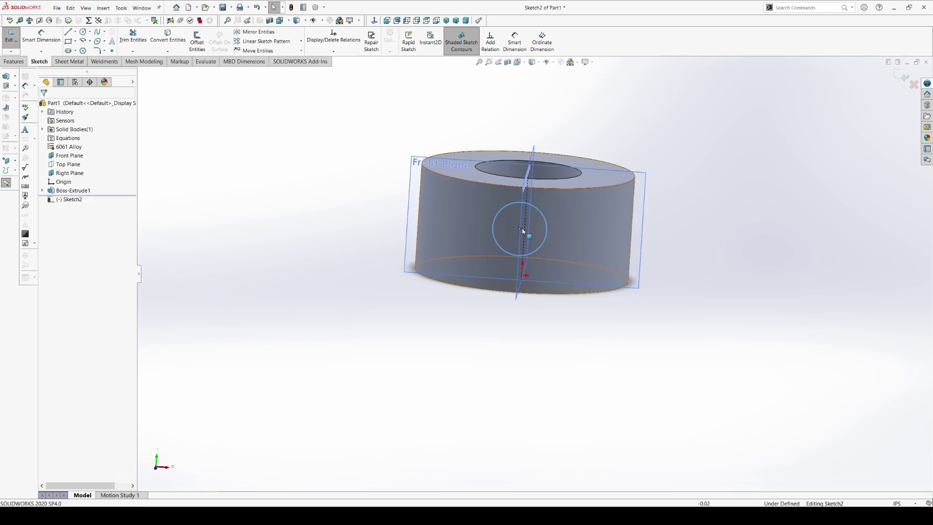
- Make the circle's centre coincident with the Right Plane
{"action": "left_click", "coordinate": [519, 228]}
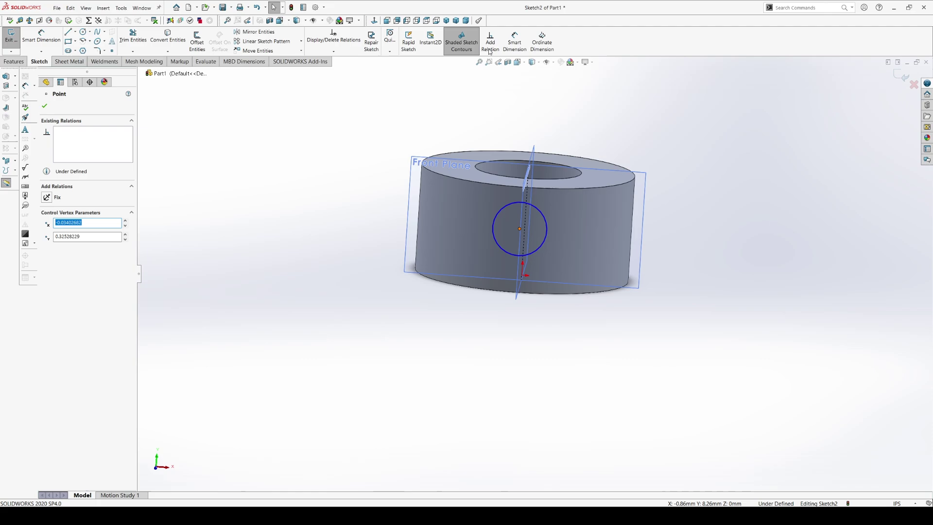
{"action": "left_click", "coordinate": [489, 45]}
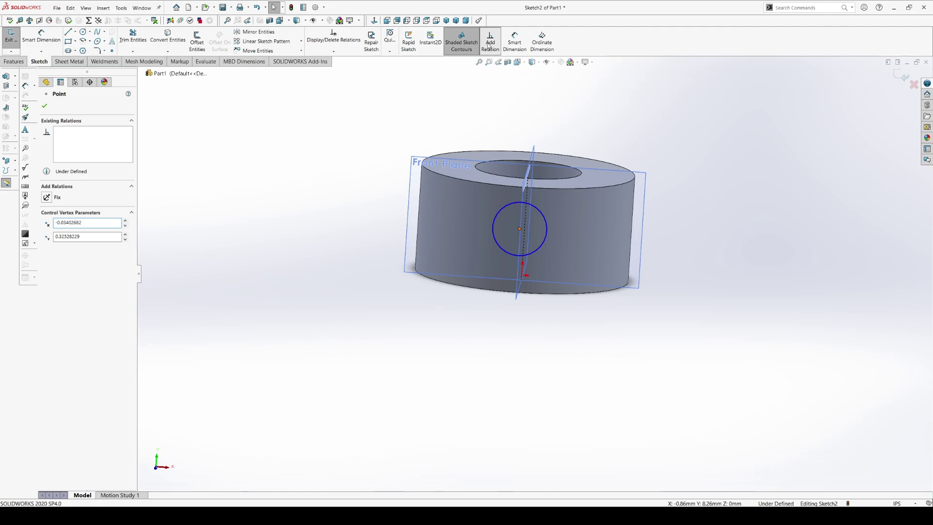
{"action": "left_click", "coordinate": [527, 192]}
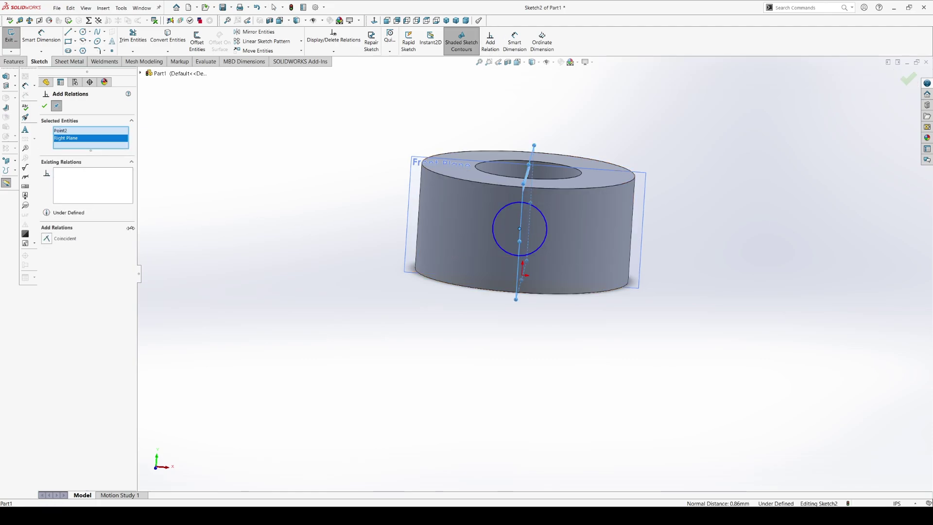
{"action": "left_click", "coordinate": [52, 239]}
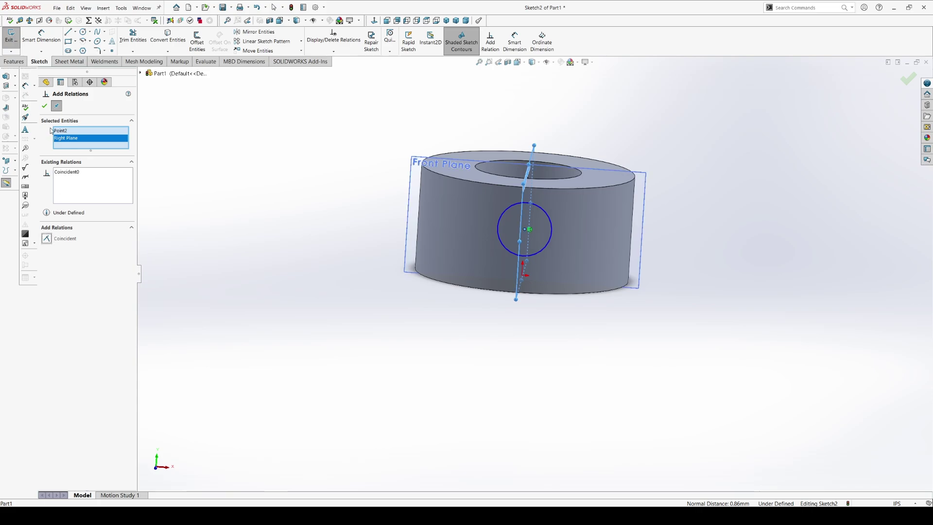
{"action": "left_click", "coordinate": [45, 106]}
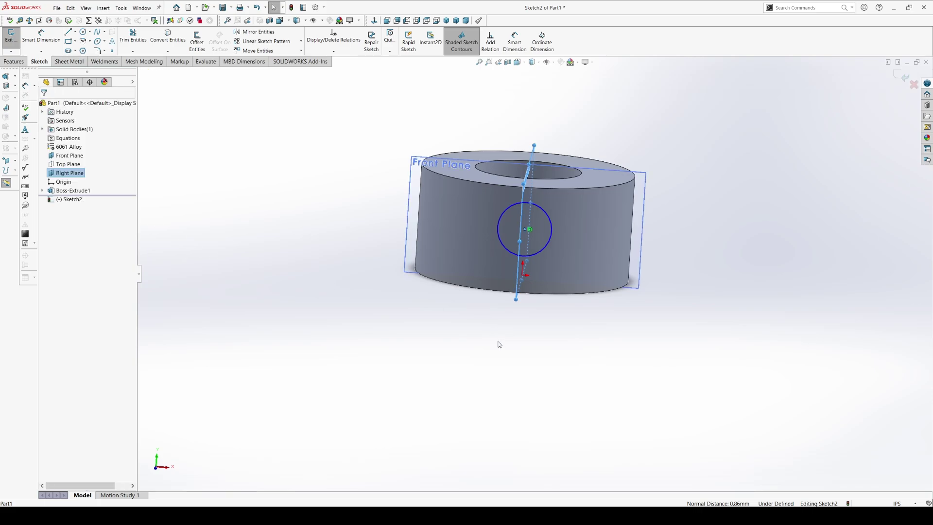
- Dimension the cross-hole circle to a 0.25 diameter
{"action": "key", "text": "d"}
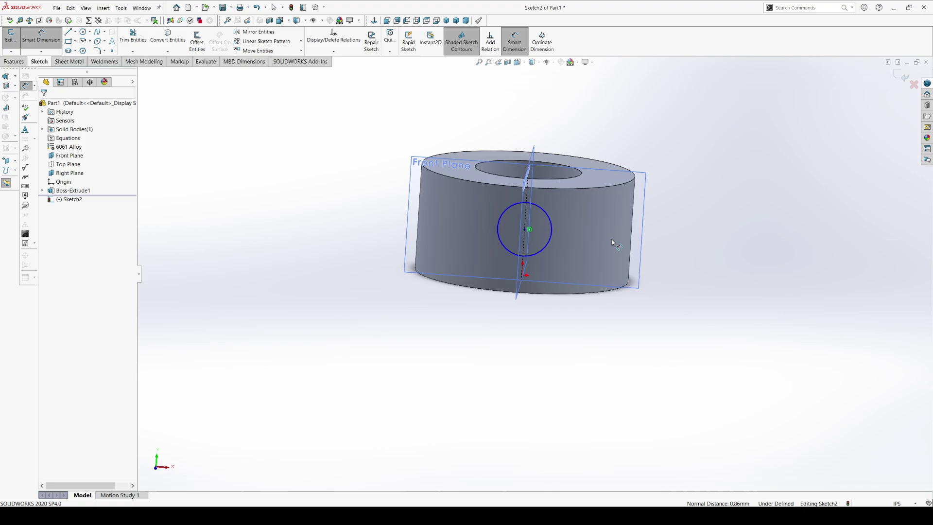
{"action": "left_click", "coordinate": [547, 244]}
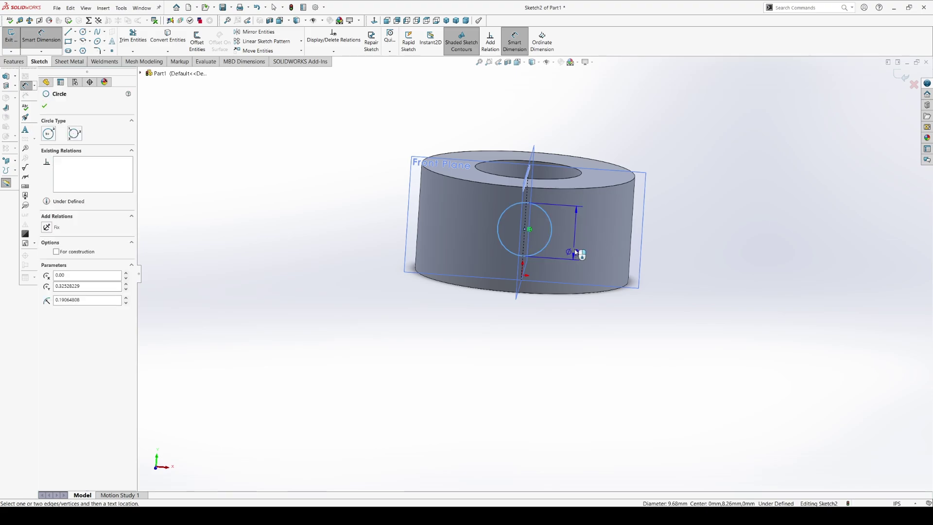
{"action": "left_click", "coordinate": [576, 227]}
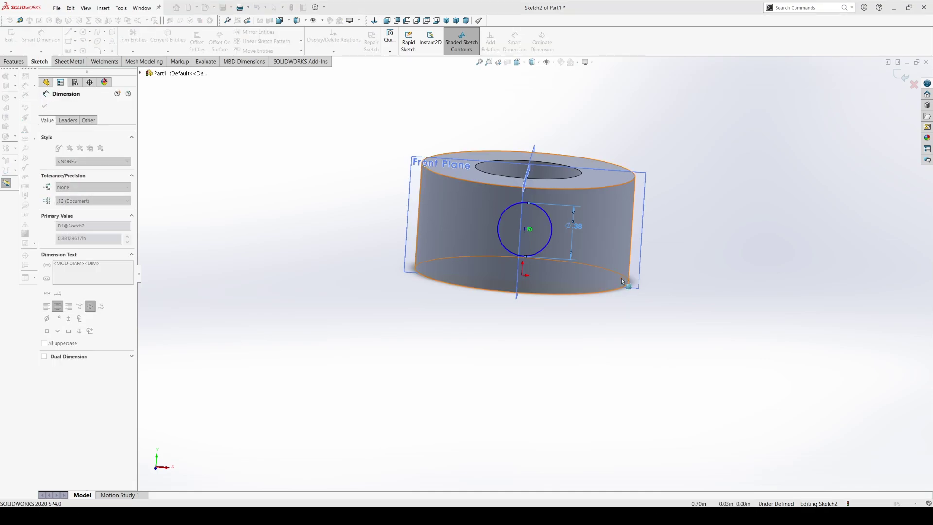
{"action": "type", "text": ".25"}
{"action": "key", "text": "Return"}
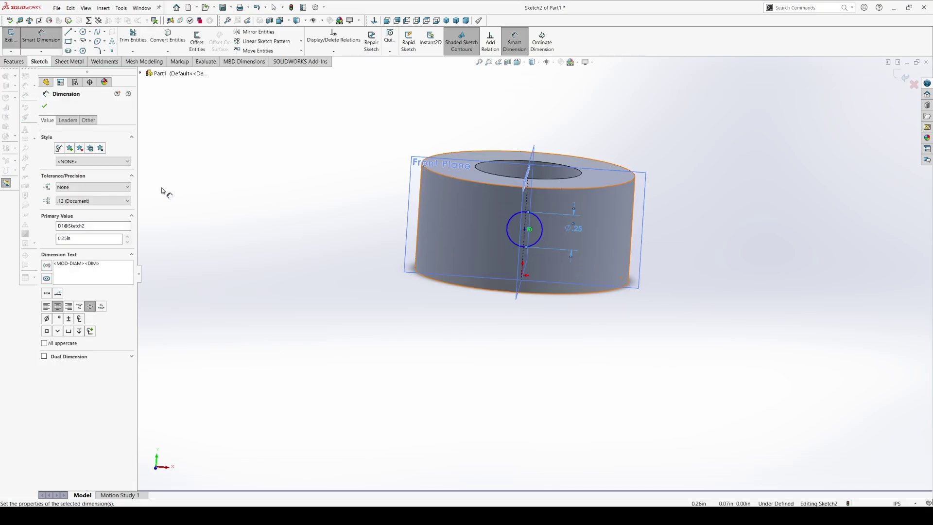
{"action": "left_click", "coordinate": [45, 105]}
{"action": "key", "text": "Escape"}
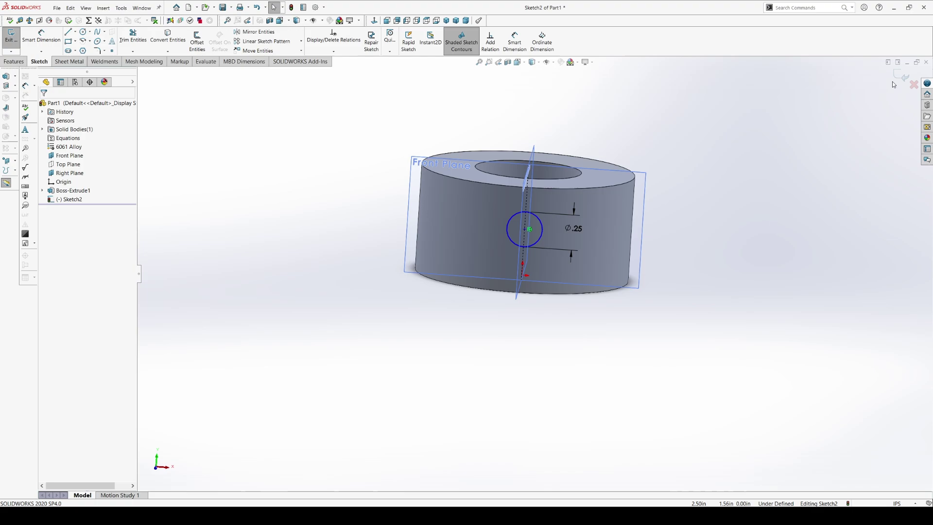
{"action": "left_click", "coordinate": [540, 237]}
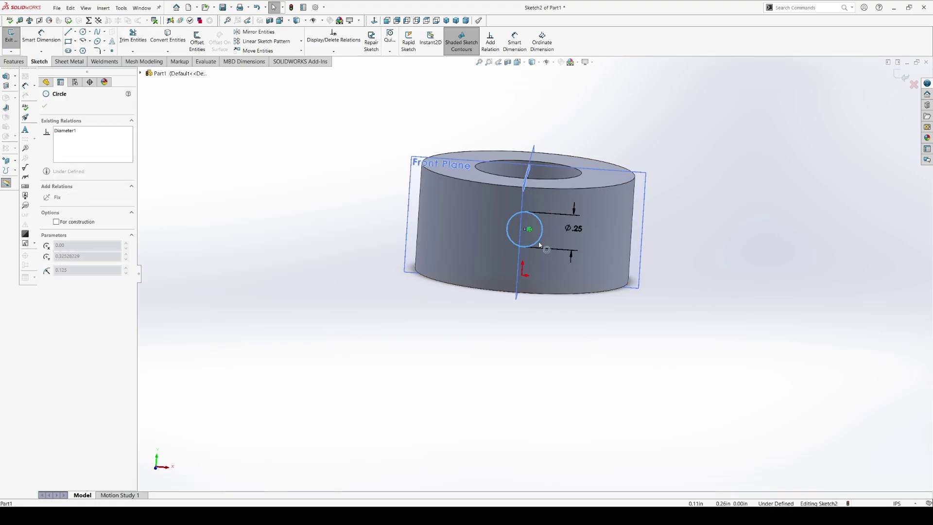
{"action": "middle_click_drag", "start_coordinate": [564, 244], "coordinate": [514, 222]}
{"action": "left_click", "coordinate": [554, 311]}
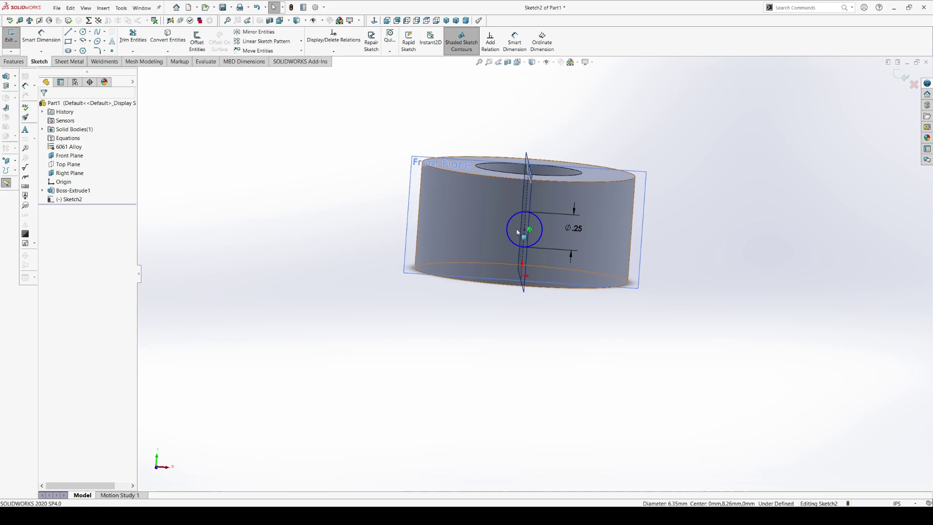
- Dimension the circle's centre 0.50 above the boss's bottom edge
{"action": "key", "text": "d"}
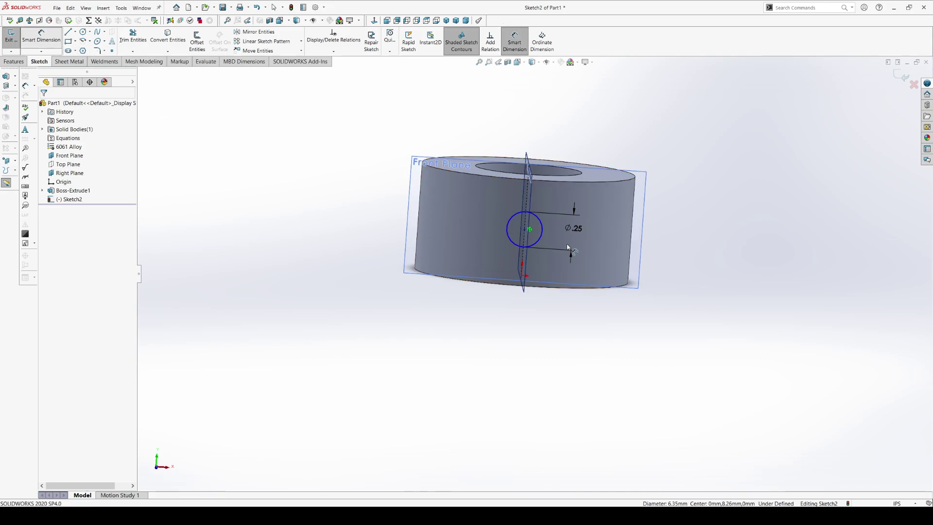
{"action": "left_click", "coordinate": [526, 230]}
{"action": "left_click", "coordinate": [502, 284]}
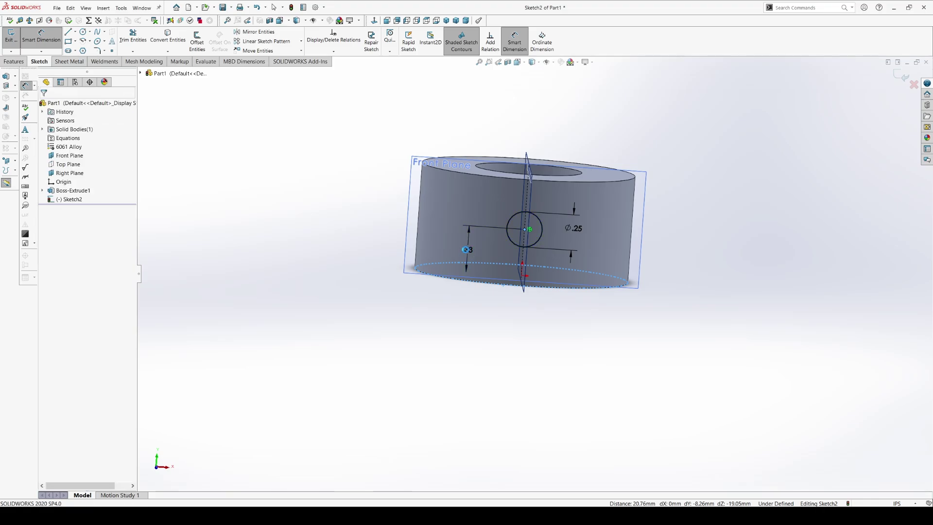
{"action": "left_click", "coordinate": [466, 250]}
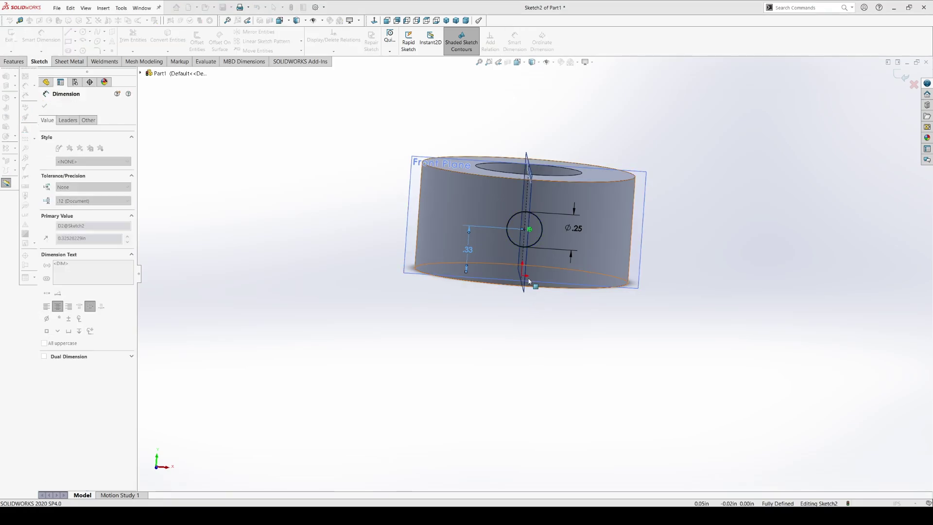
{"action": "type", "text": "0.5"}
{"action": "key", "text": "Return"}
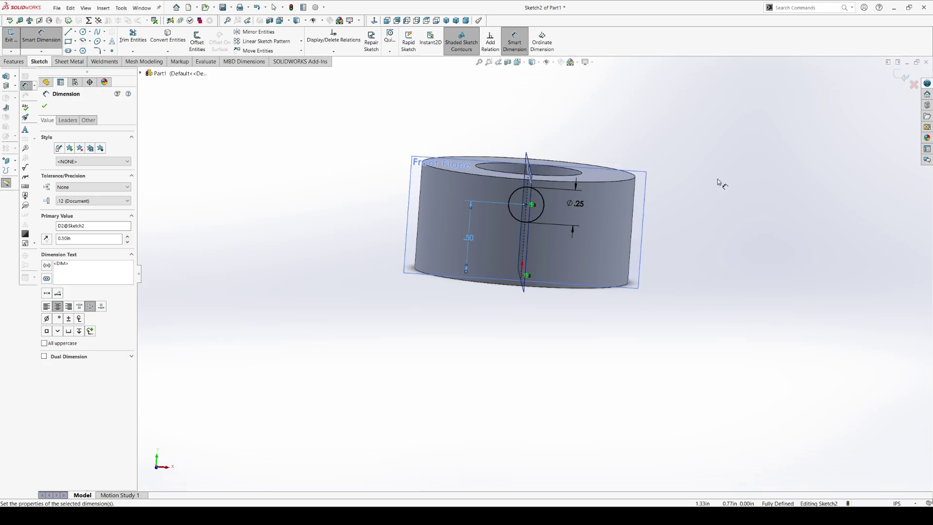
{"action": "left_click", "coordinate": [902, 78]}
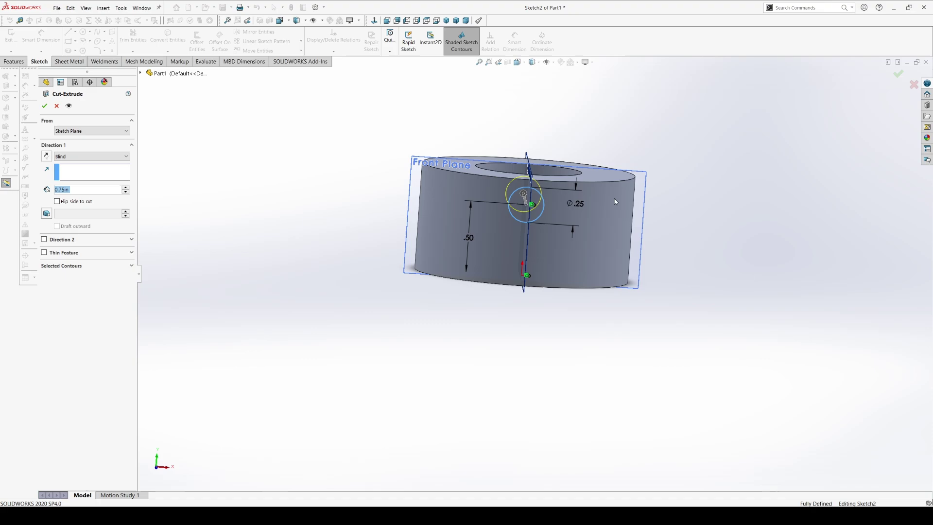
- Reverse the cut direction and cut the Ø.25 hole Up To Next through one wall
{"action": "left_click", "coordinate": [48, 158]}
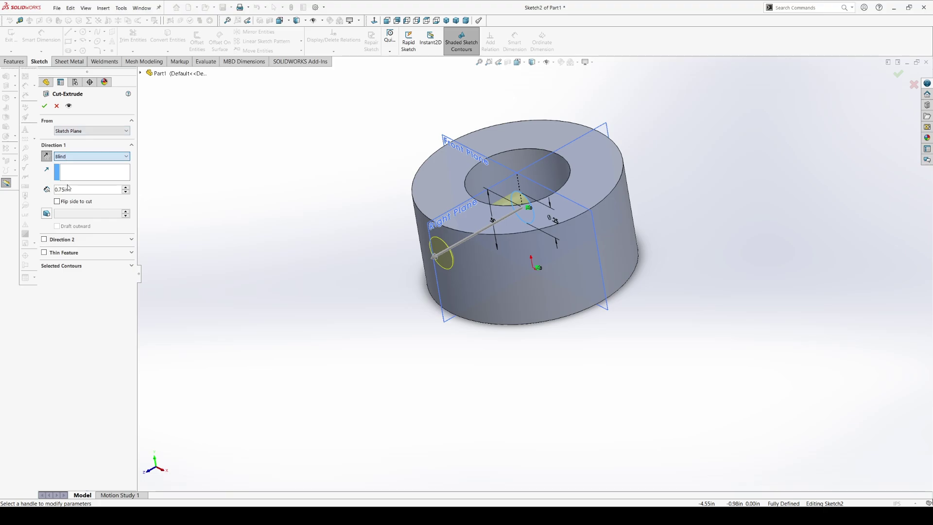
{"action": "key", "text": "Down"}
{"action": "key", "text": "Down"}
{"action": "key", "text": "Down"}
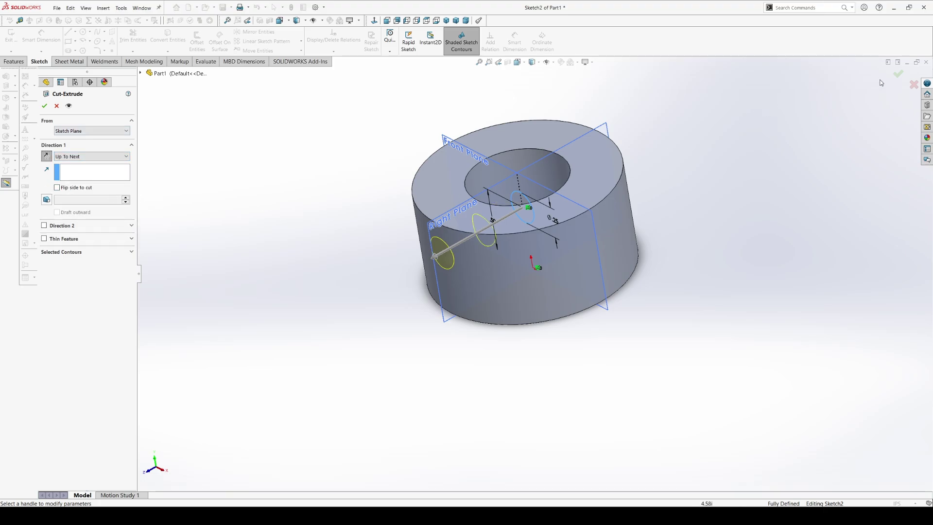
{"action": "left_click", "coordinate": [898, 73]}
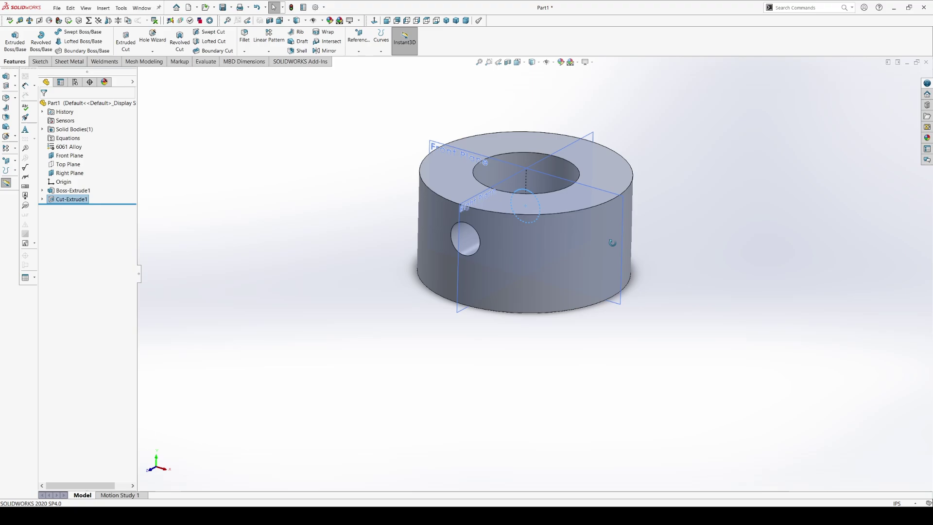
{"action": "middle_click_drag", "start_coordinate": [612, 243], "coordinate": [620, 291]}
- Start a sketch on the boss's top face, viewed Normal To
{"action": "left_click", "coordinate": [597, 162]}
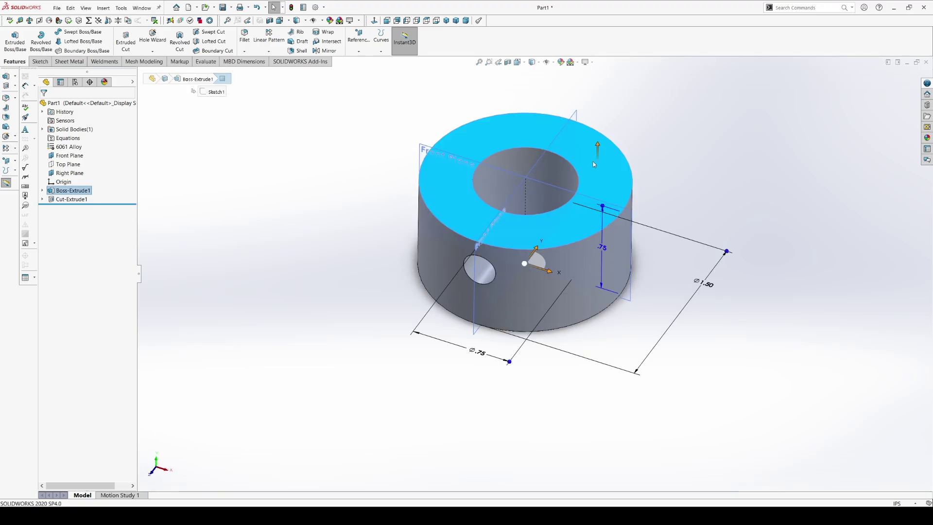
{"action": "left_click", "coordinate": [24, 44]}
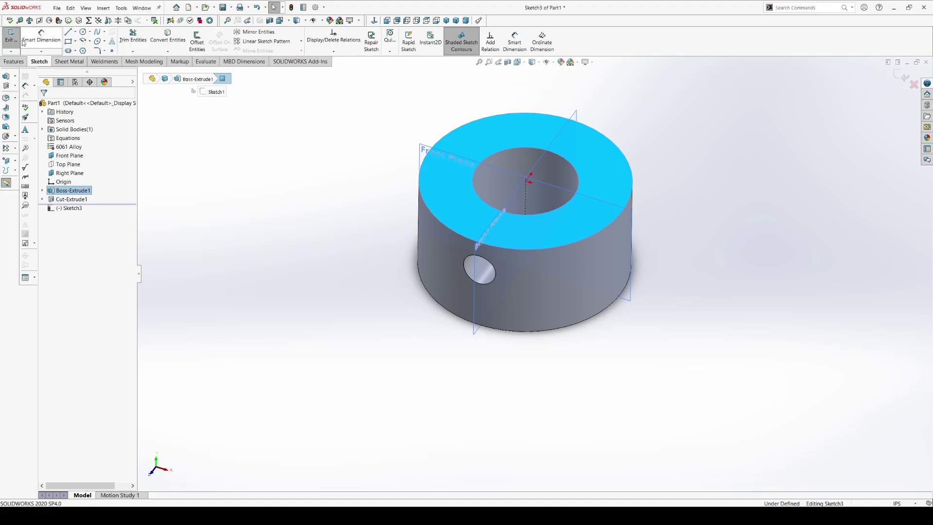
{"action": "left_click", "coordinate": [517, 63]}
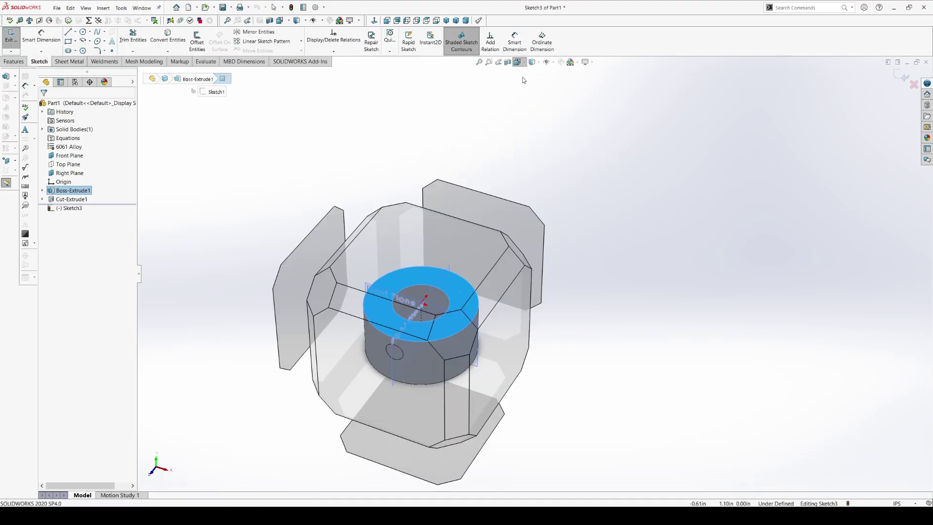
{"action": "key", "text": "ctrl+8"}
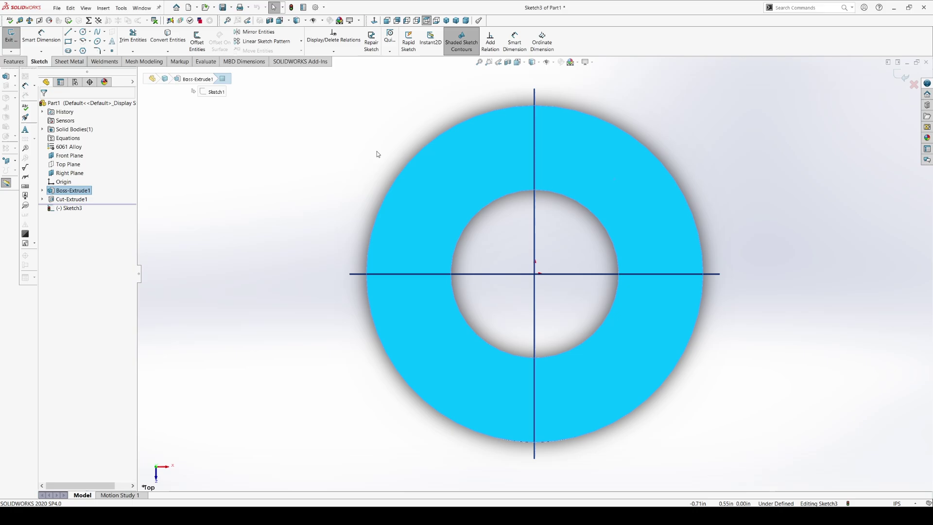
- Draw two origin-centred circles at the ring's outer and inner edges
{"action": "left_click", "coordinate": [83, 32]}
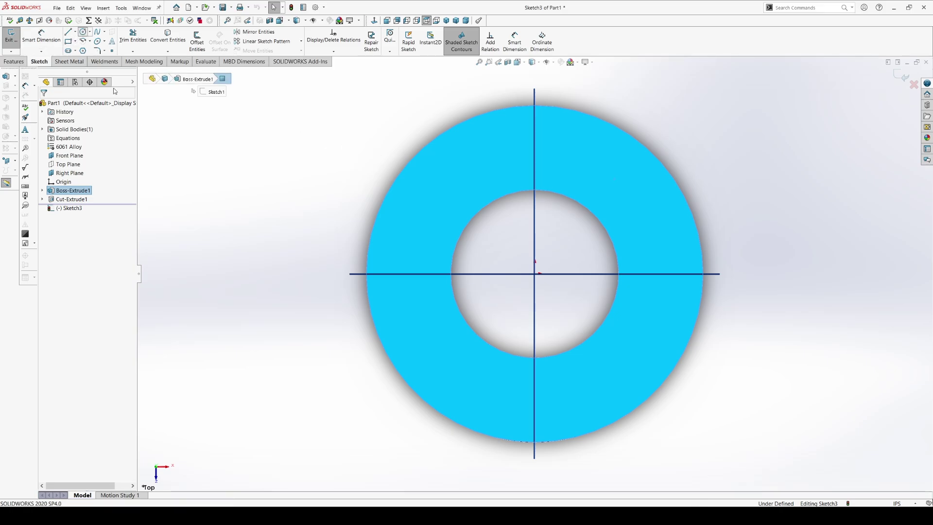
{"action": "left_click", "coordinate": [535, 274]}
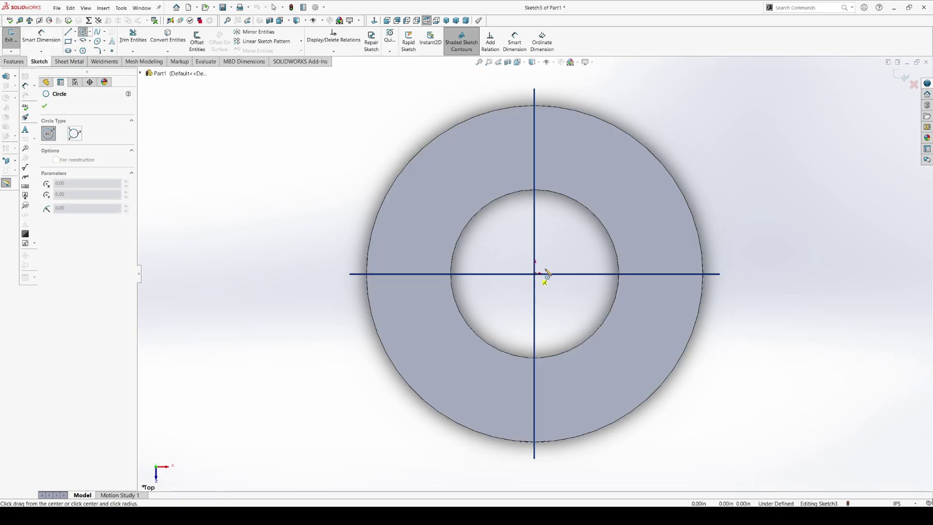
{"action": "left_click", "coordinate": [609, 119]}
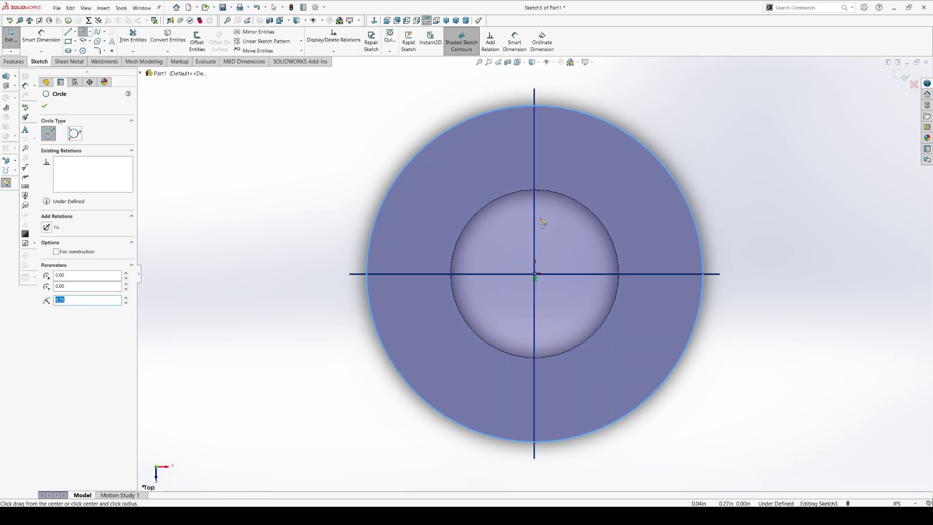
{"action": "left_click", "coordinate": [535, 274]}
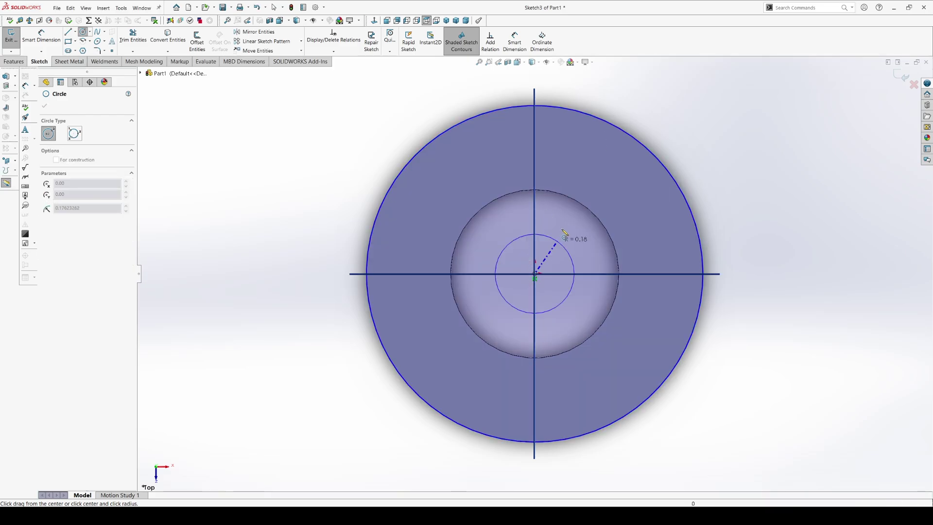
{"action": "left_click", "coordinate": [589, 206]}
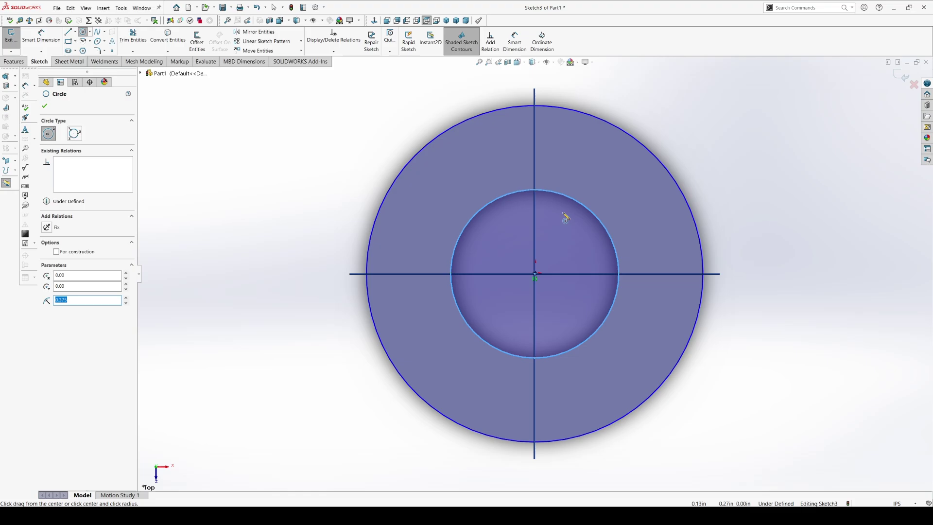
{"action": "key", "text": "Escape"}
{"action": "left_click", "coordinate": [491, 43]}
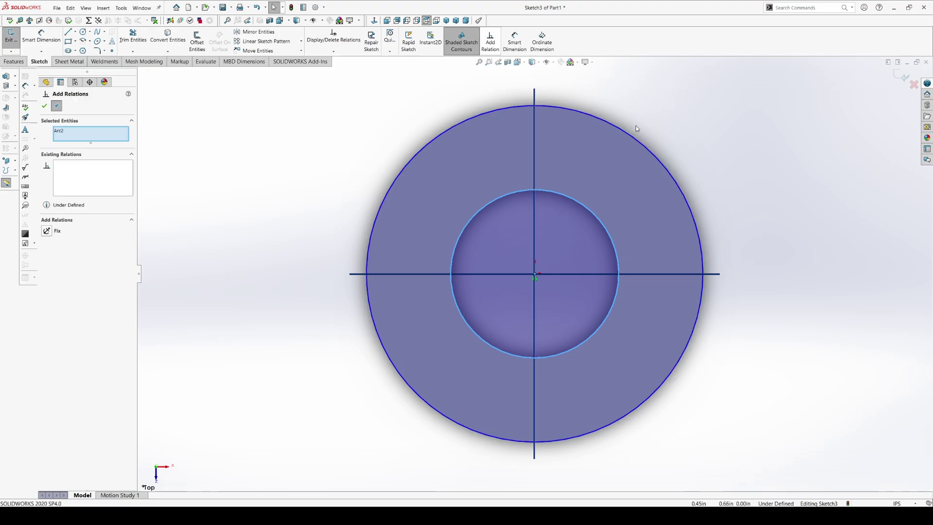
{"action": "left_click", "coordinate": [630, 136]}
{"action": "key", "text": "Escape"}
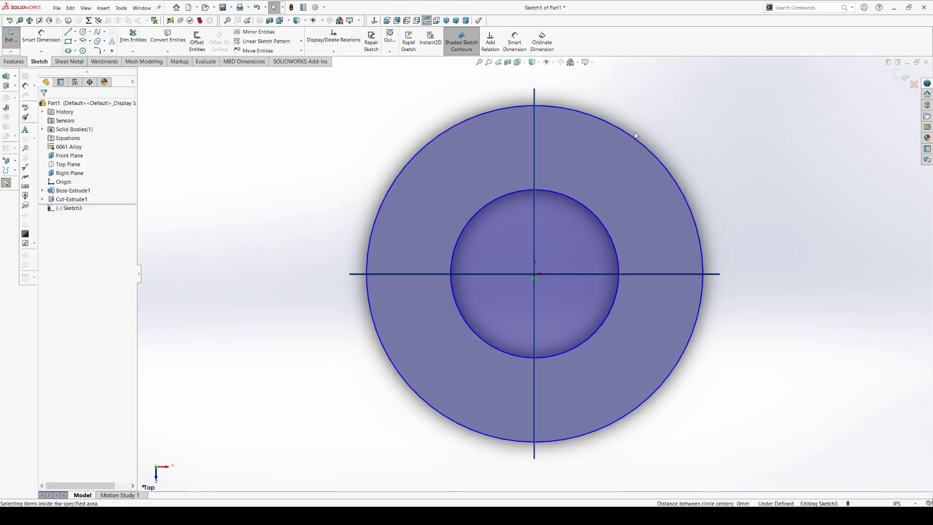
- Make the inner sketch circle coradial with the ring's inner edge
{"action": "left_click_drag", "start_coordinate": [641, 117], "coordinate": [603, 194]}
{"action": "left_click", "coordinate": [490, 42]}
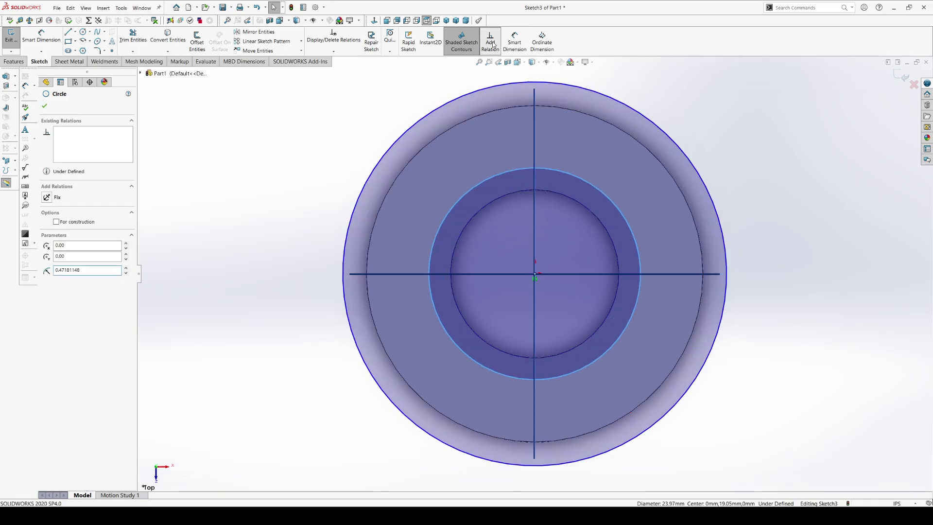
{"action": "left_click", "coordinate": [598, 219]}
{"action": "left_click", "coordinate": [47, 240]}
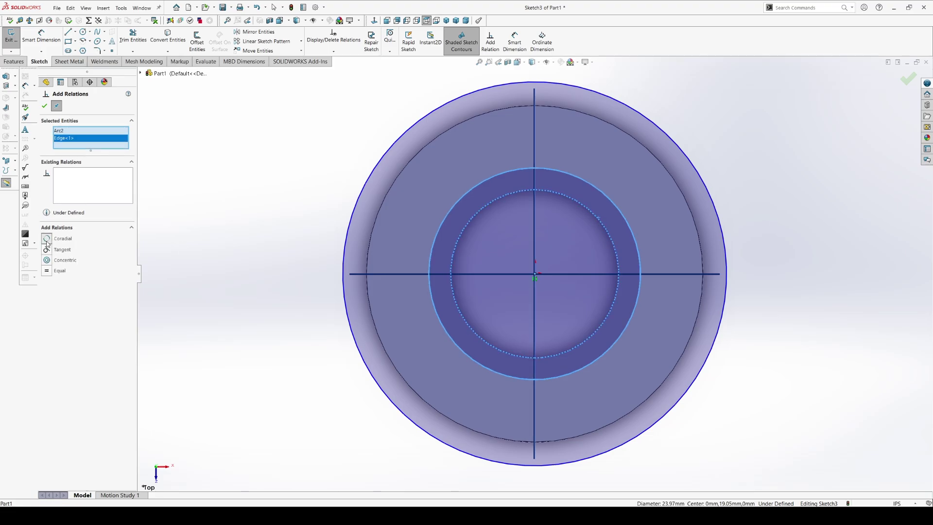
{"action": "left_click", "coordinate": [44, 106]}
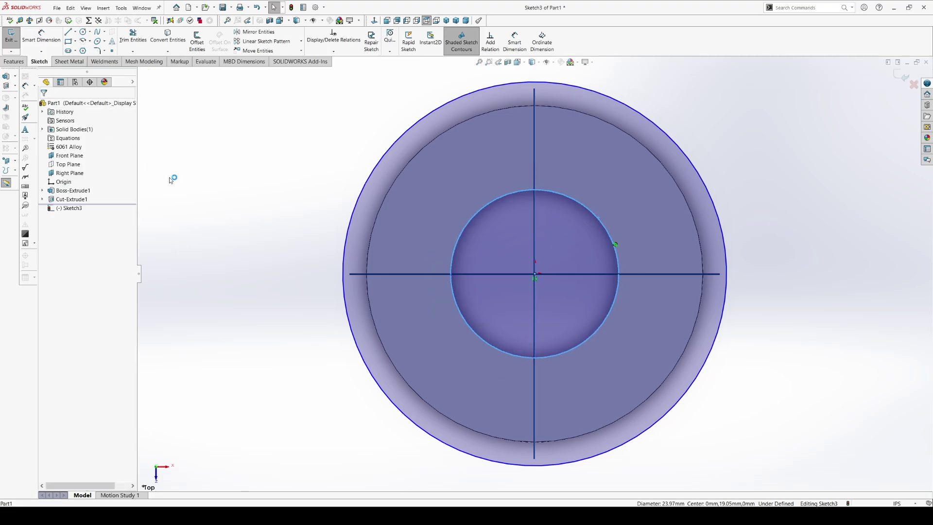
- Make the outer sketch circle coradial with the ring's outer edge
{"action": "left_click", "coordinate": [677, 149]}
{"action": "left_click", "coordinate": [491, 43]}
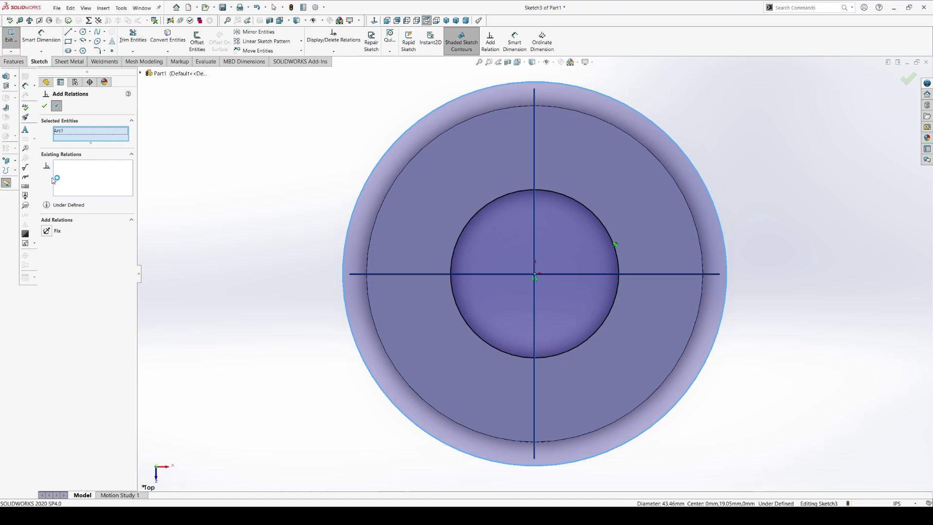
{"action": "left_click", "coordinate": [432, 78]}
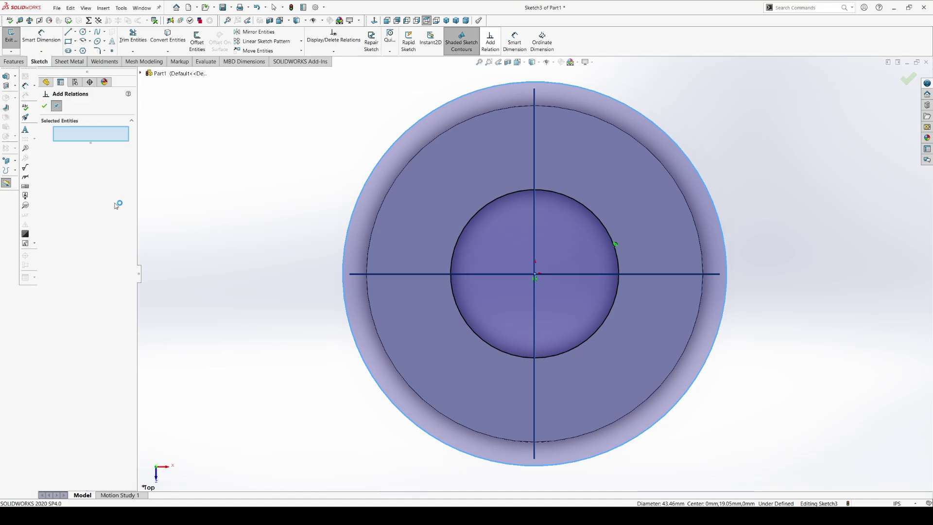
{"action": "key", "text": "Escape"}
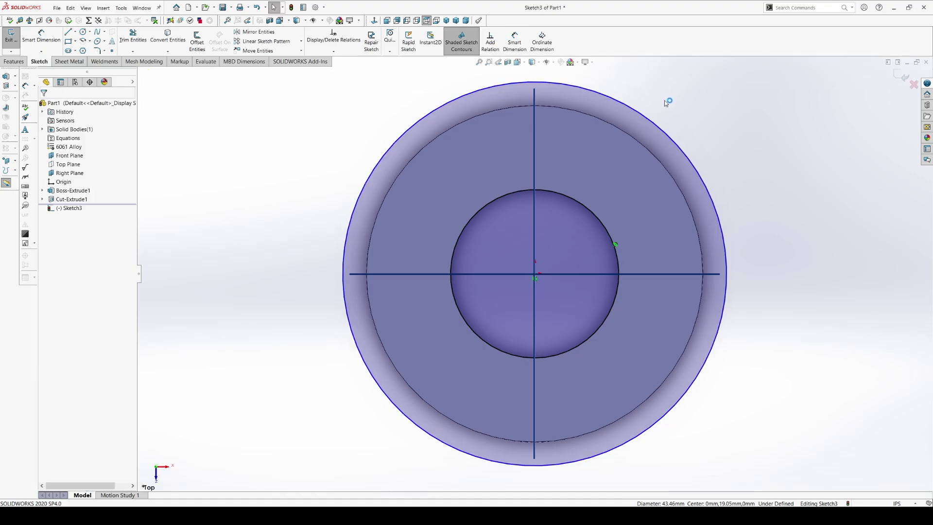
{"action": "left_click", "coordinate": [665, 126]}
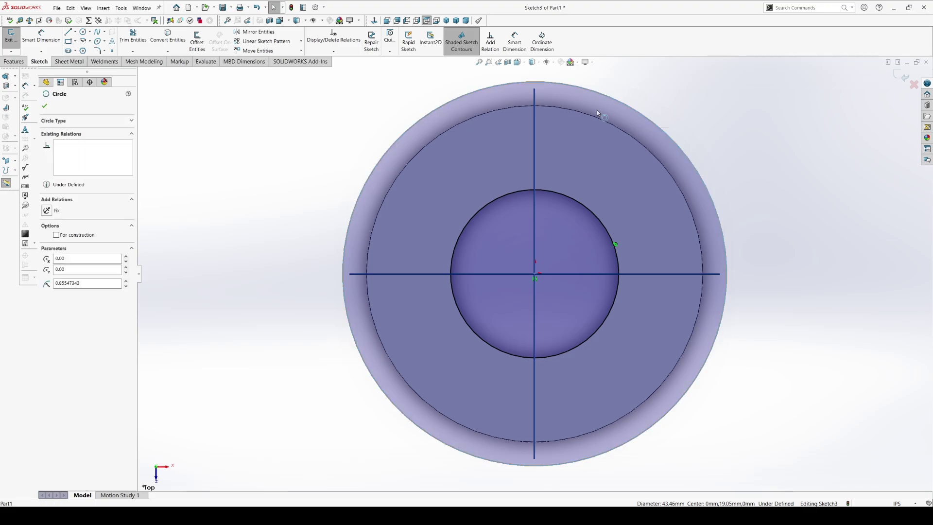
{"action": "left_click", "coordinate": [492, 43]}
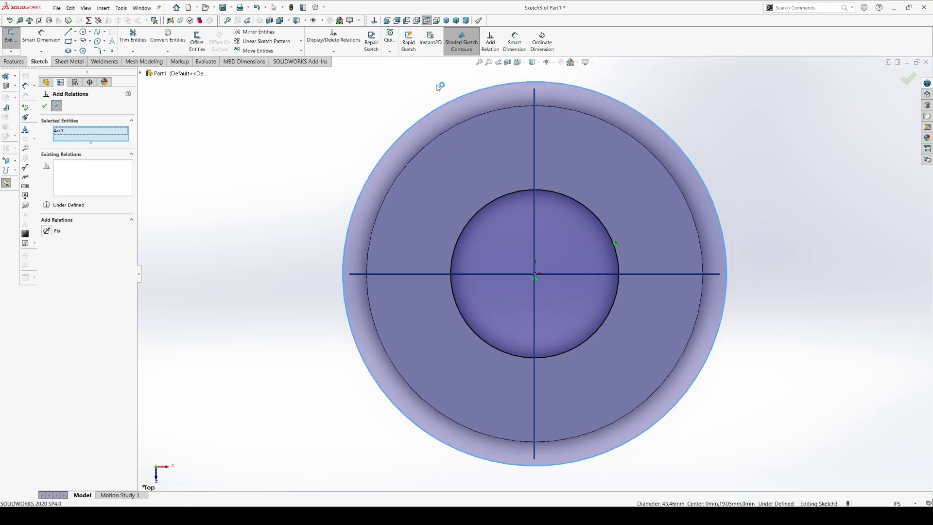
{"action": "left_click", "coordinate": [616, 138]}
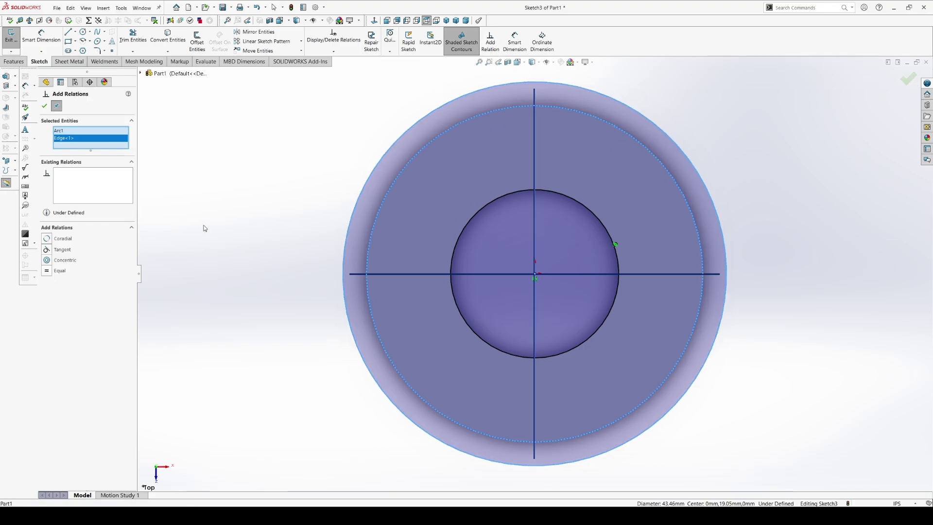
{"action": "left_click", "coordinate": [47, 238]}
{"action": "left_click", "coordinate": [44, 105]}
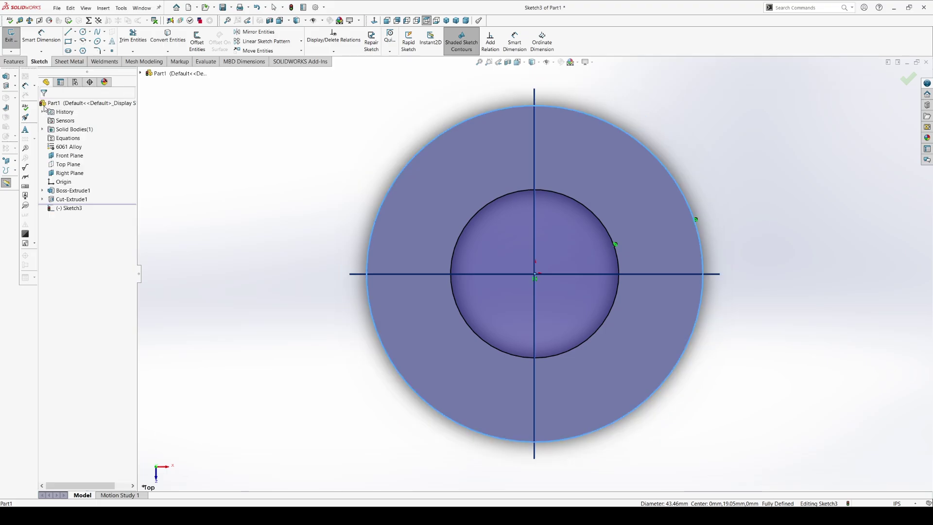
{"action": "scroll", "coordinate": [448, 296], "scroll_direction": "up", "scroll_amount": 2}
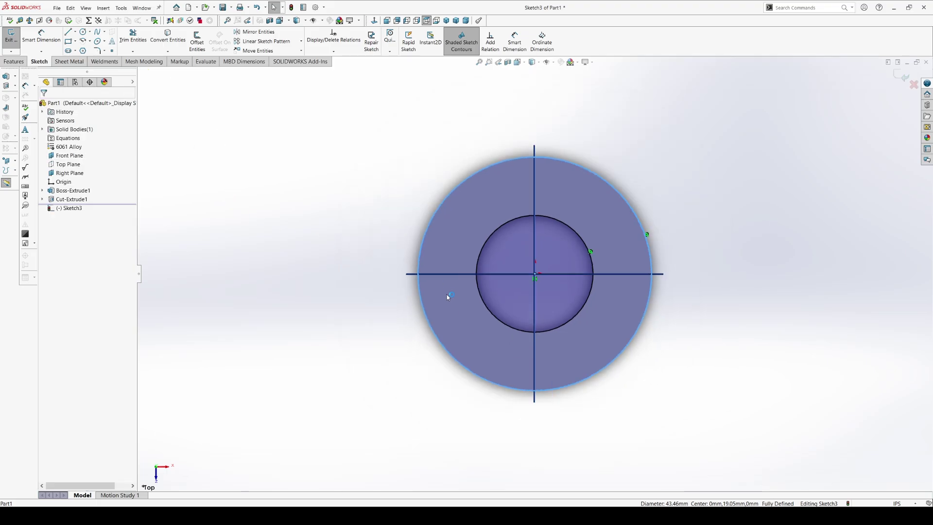
- Draw the tab outline from the circle's top, right, down, and back onto the outer circle
{"action": "left_click", "coordinate": [710, 343]}
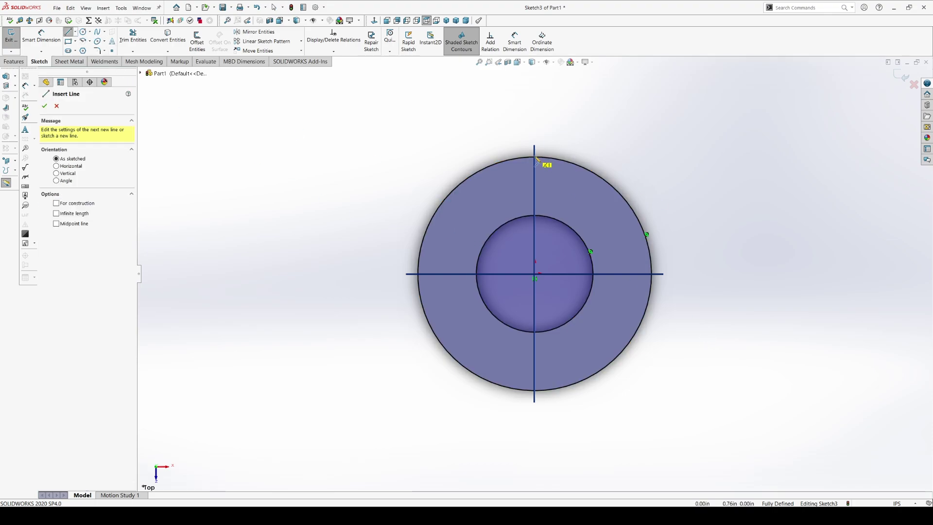
{"action": "left_click", "coordinate": [709, 164]}
{"action": "left_click", "coordinate": [756, 154]}
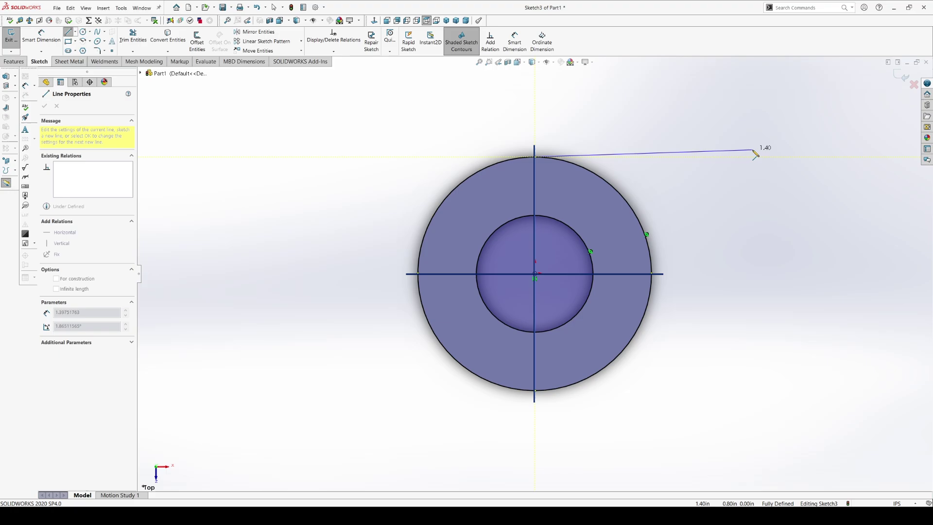
{"action": "left_click", "coordinate": [814, 157]}
{"action": "left_click", "coordinate": [813, 215]}
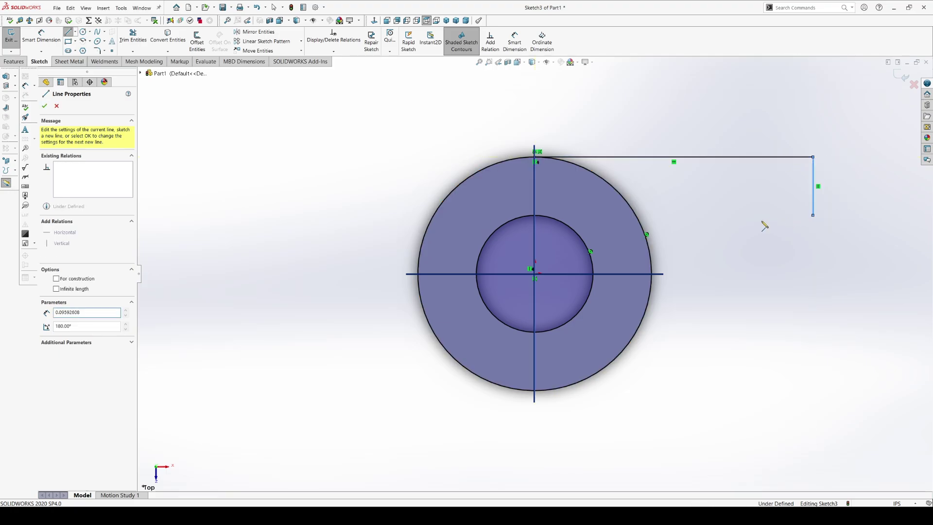
{"action": "left_click", "coordinate": [637, 215]}
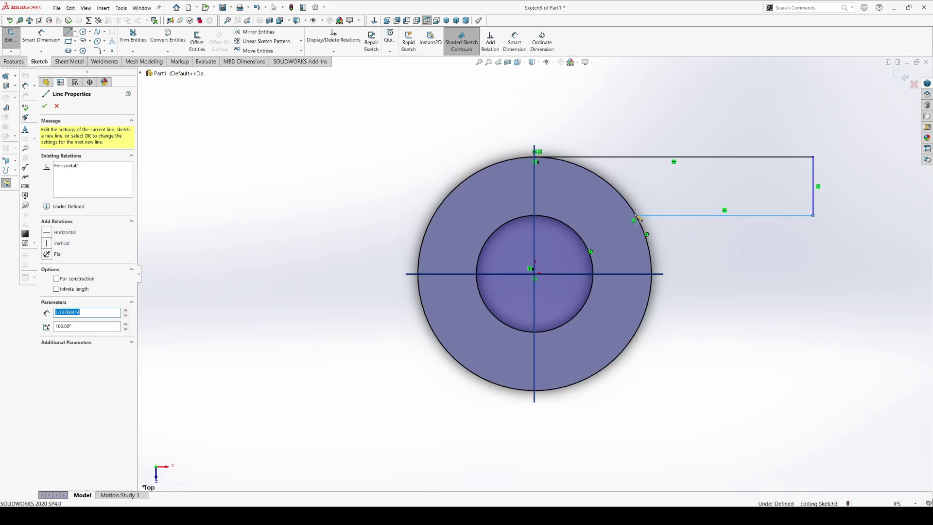
{"action": "key", "text": "Escape"}
{"action": "key", "text": "Escape"}
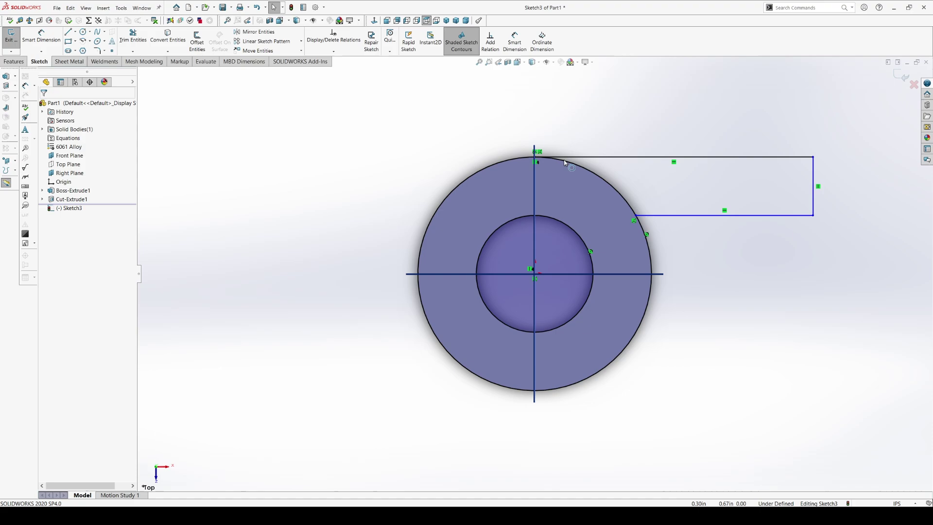
- Fillet the tab's two outer right corners with a 0.125 in radius
{"action": "key", "text": "f"}
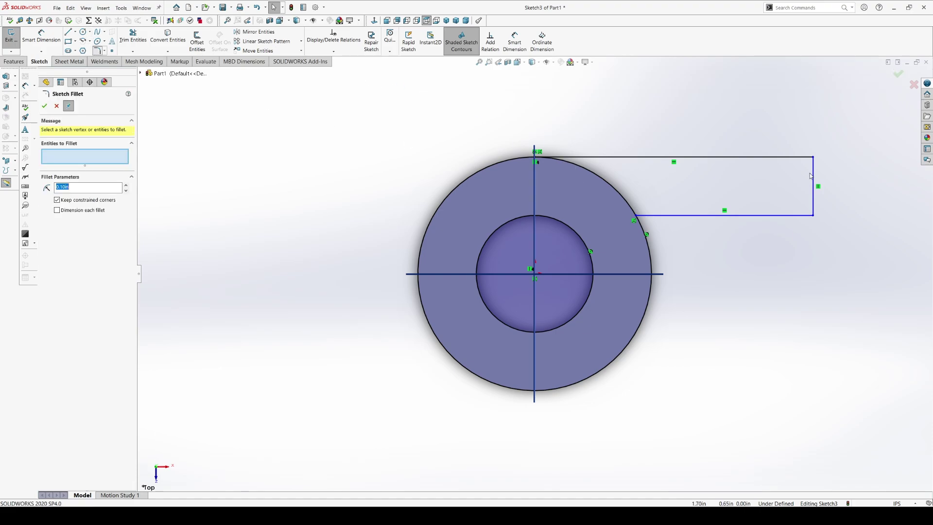
{"action": "left_click", "coordinate": [813, 168]}
{"action": "left_click", "coordinate": [813, 215]}
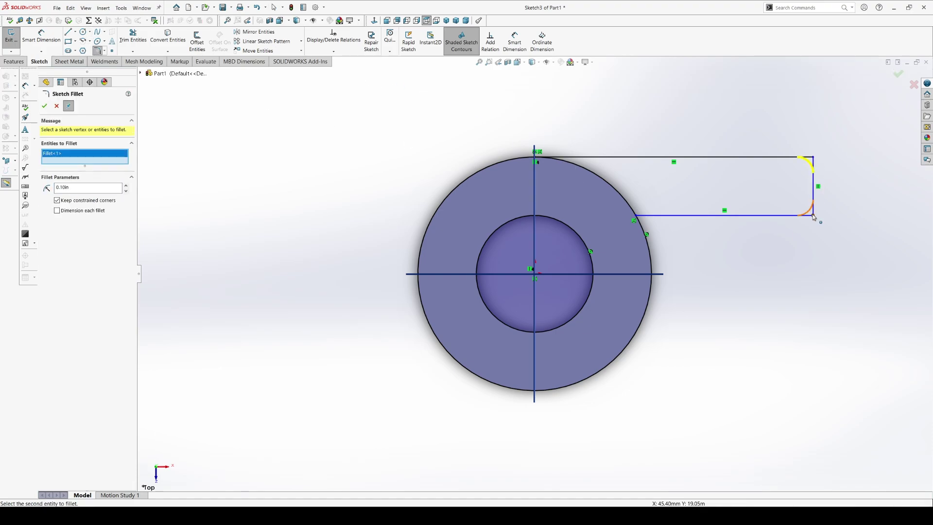
{"action": "left_click_drag", "start_coordinate": [82, 196], "coordinate": [40, 189]}
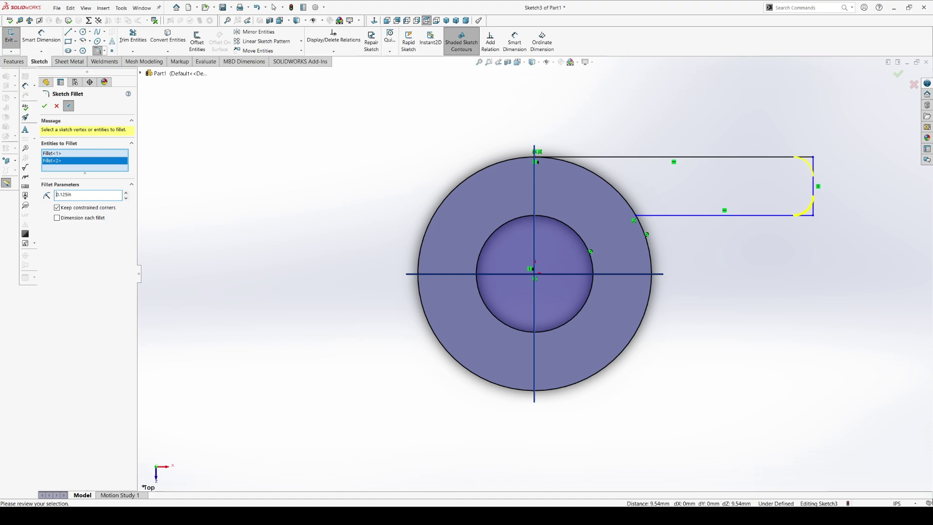
{"action": "left_click", "coordinate": [45, 108]}
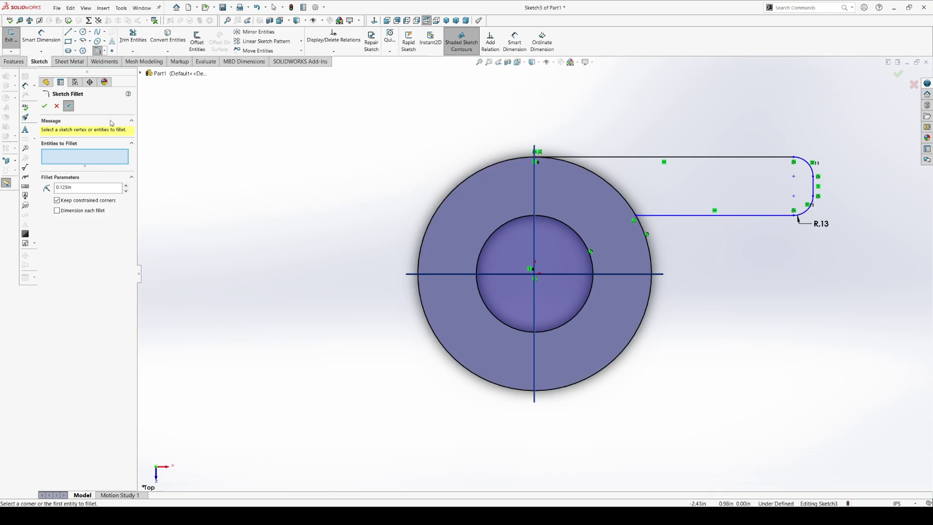
{"action": "key", "text": "Escape"}
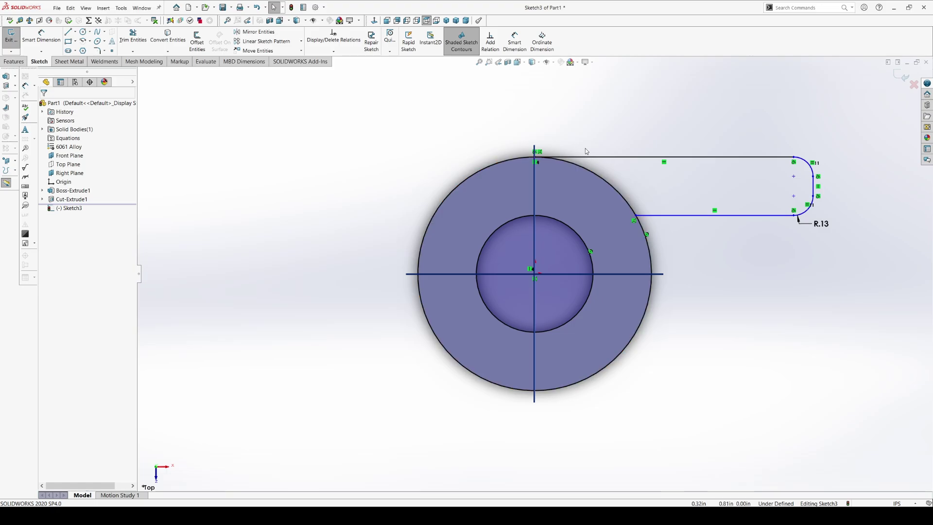
- Dimension the tab 0.60 wide between its top and bottom edges and 1.75 from the boss centre line to its right edge
{"action": "key", "text": "d"}
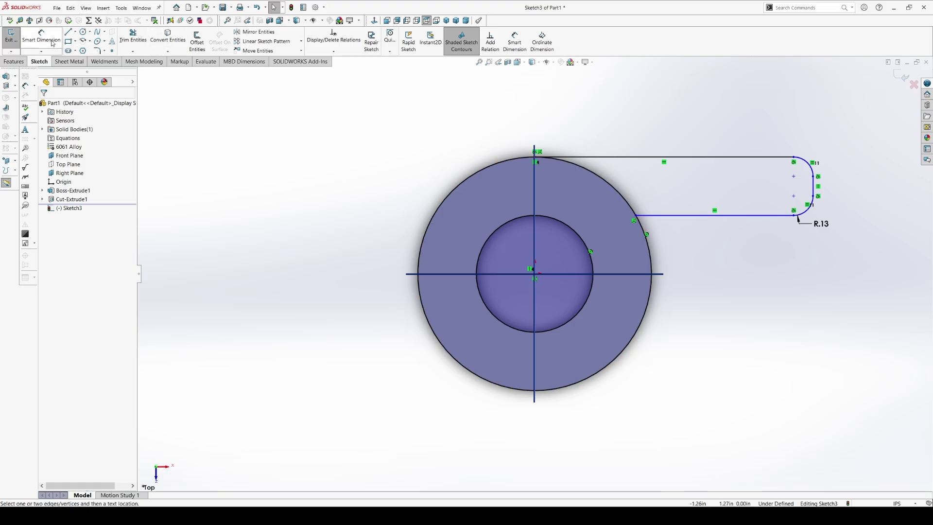
{"action": "left_click", "coordinate": [734, 158]}
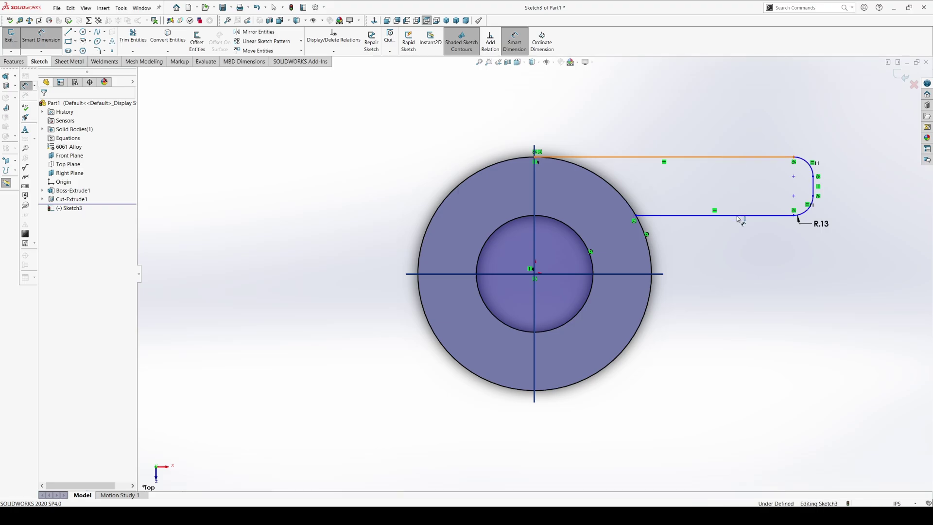
{"action": "left_click", "coordinate": [736, 215]}
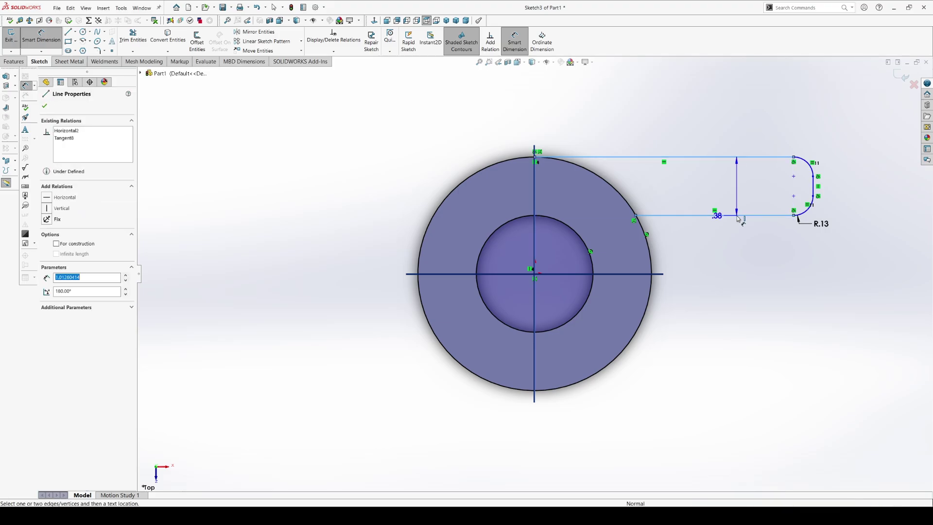
{"action": "left_click", "coordinate": [731, 111]}
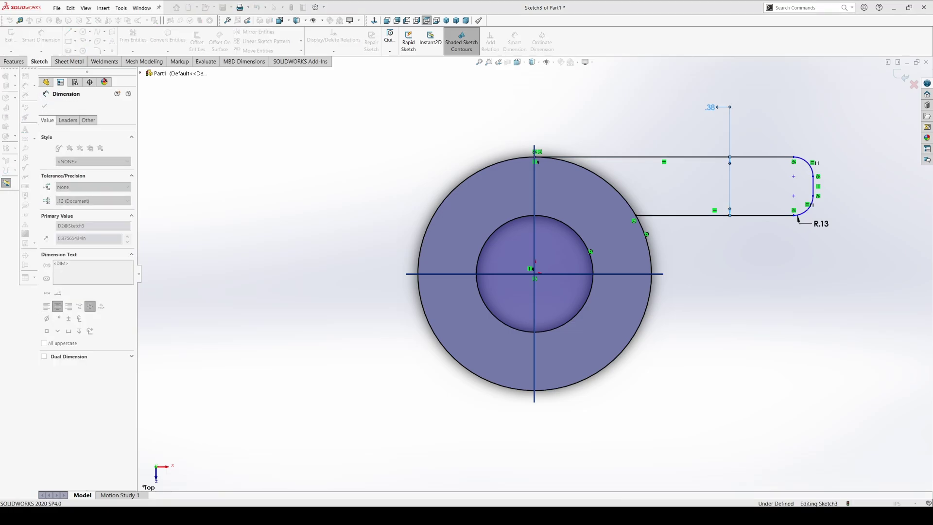
{"action": "type", "text": ".6"}
{"action": "key", "text": "Return"}
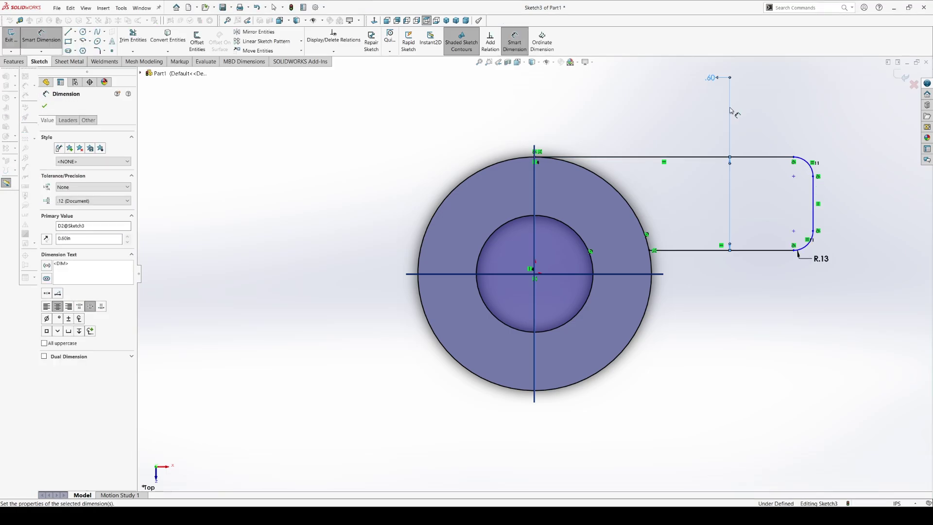
{"action": "left_click", "coordinate": [813, 194]}
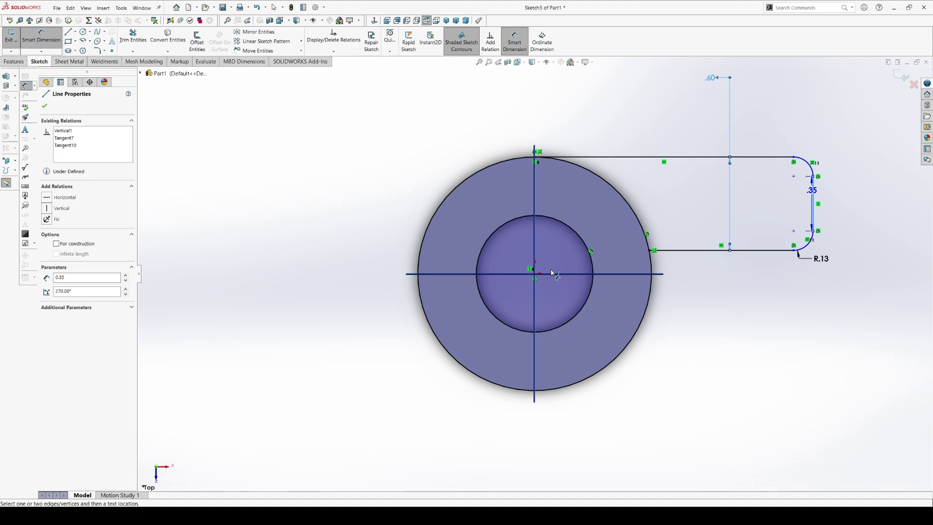
{"action": "left_click", "coordinate": [534, 161]}
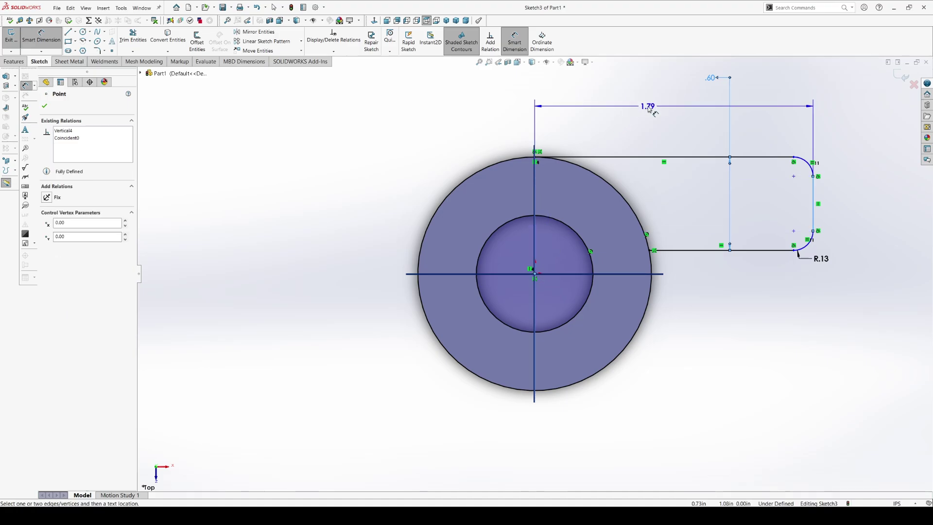
{"action": "left_click", "coordinate": [649, 110]}
{"action": "left_click", "coordinate": [650, 110]}
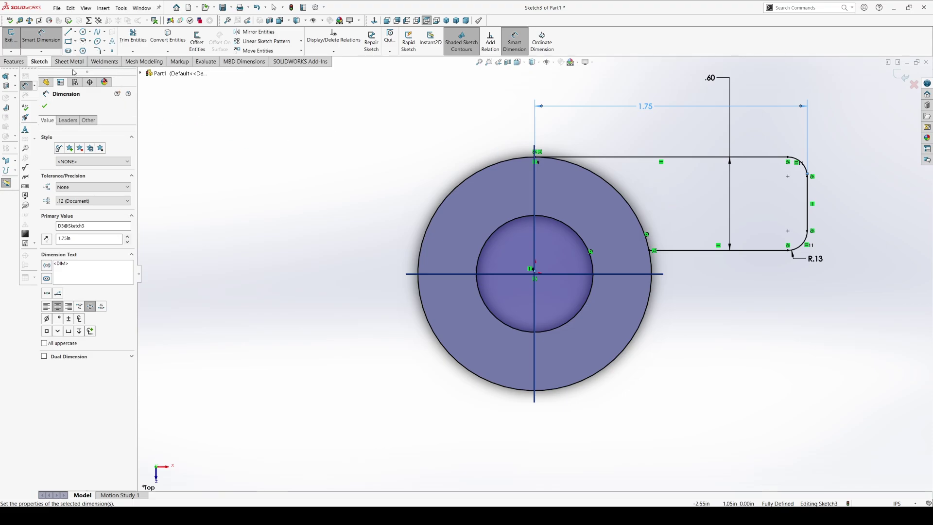
{"action": "key", "text": "Escape"}
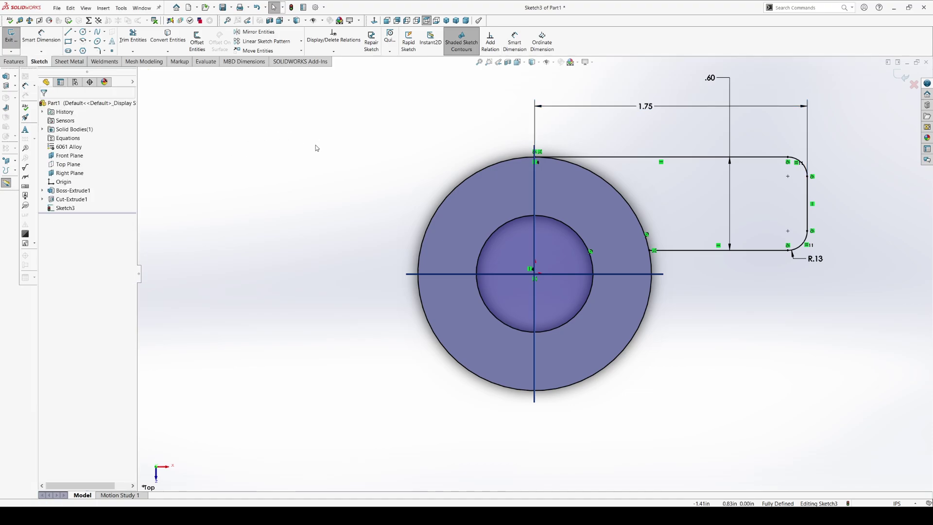
- Power-trim away the outer circle's arc lying inside the tab
{"action": "left_click", "coordinate": [134, 40]}
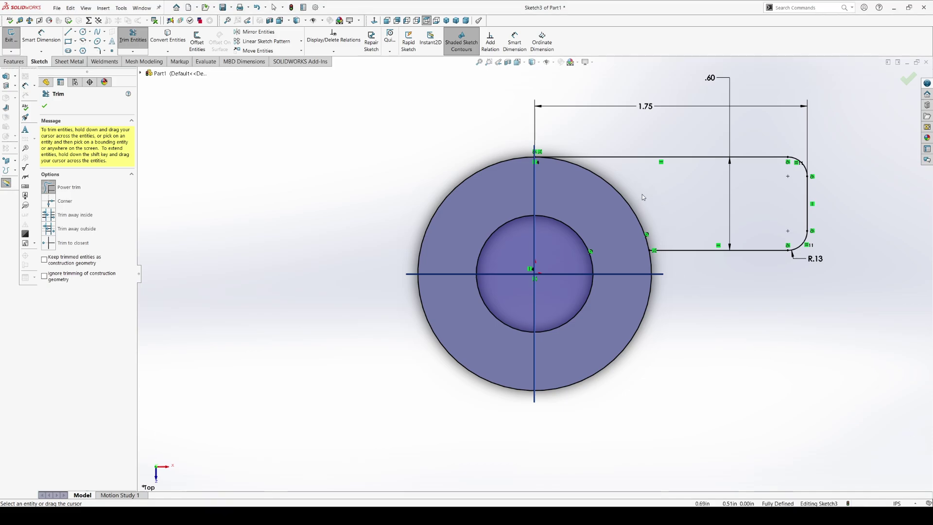
{"action": "left_click_drag", "start_coordinate": [642, 194], "coordinate": [607, 212]}
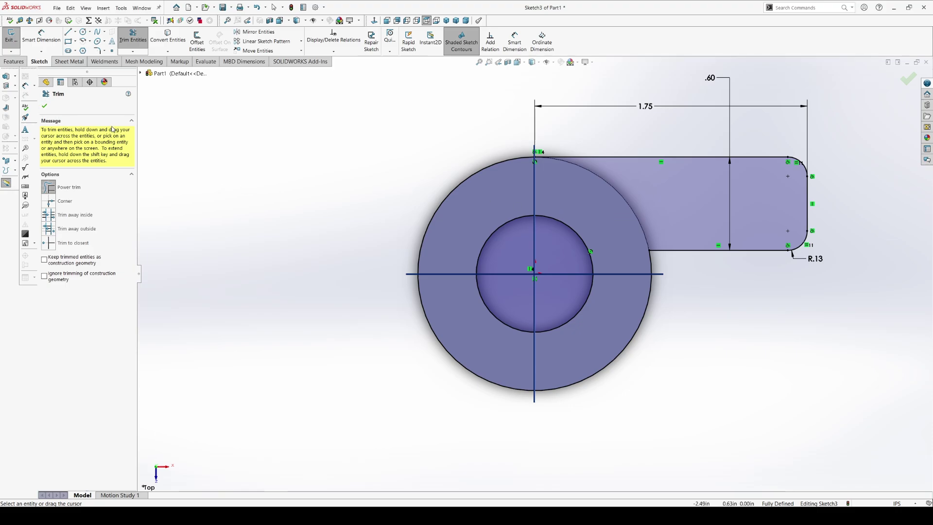
{"action": "key", "text": "Escape"}
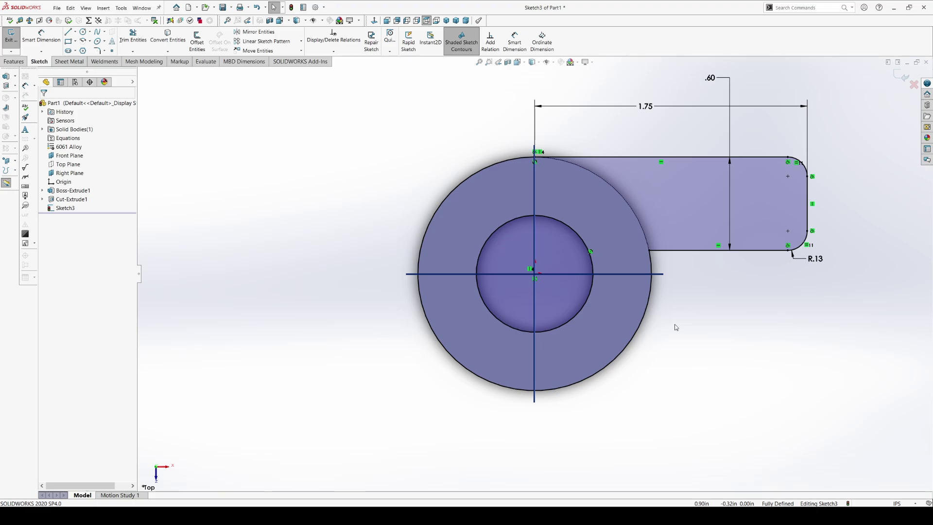
- Add a 0.125 in fillet where the tab's lower edge meets the boss circle
{"action": "left_click", "coordinate": [99, 50]}
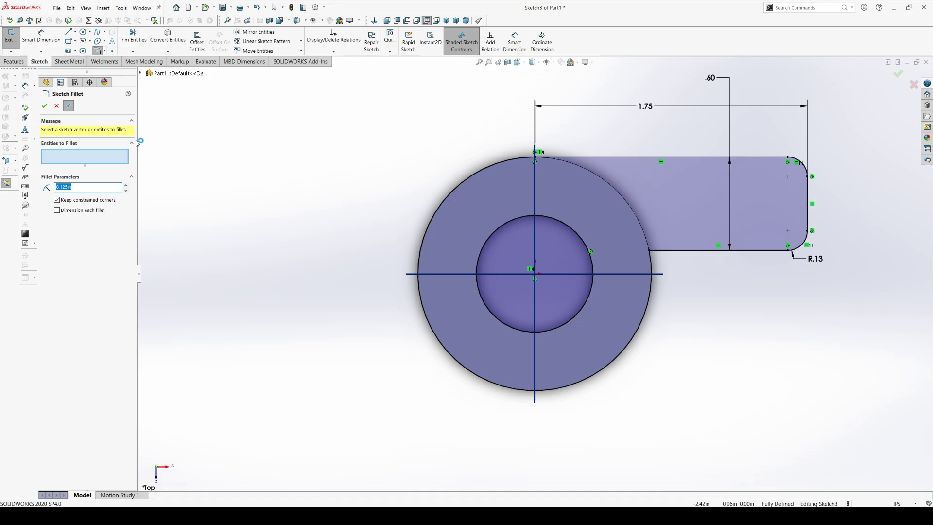
{"action": "left_click", "coordinate": [649, 251]}
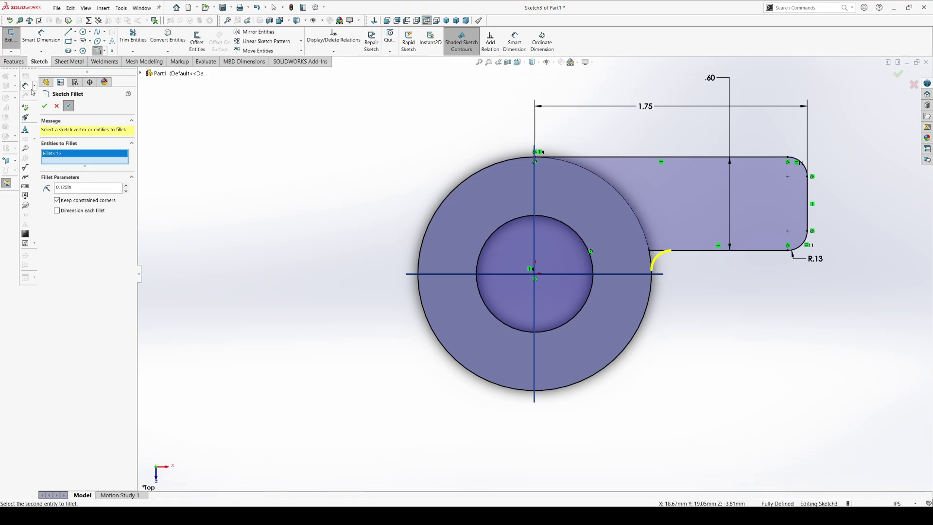
{"action": "left_click", "coordinate": [44, 106]}
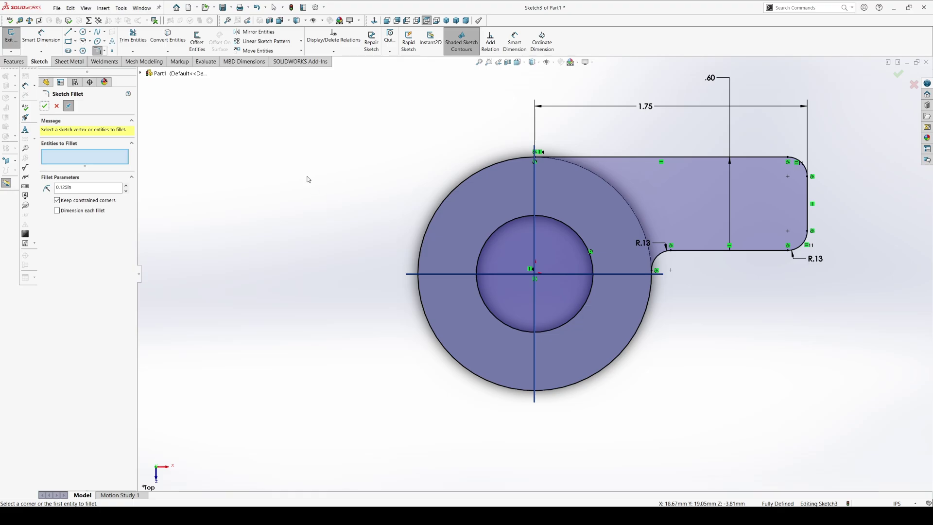
- Sketch a circle inside the tab for the hole
{"action": "key", "text": "Escape"}
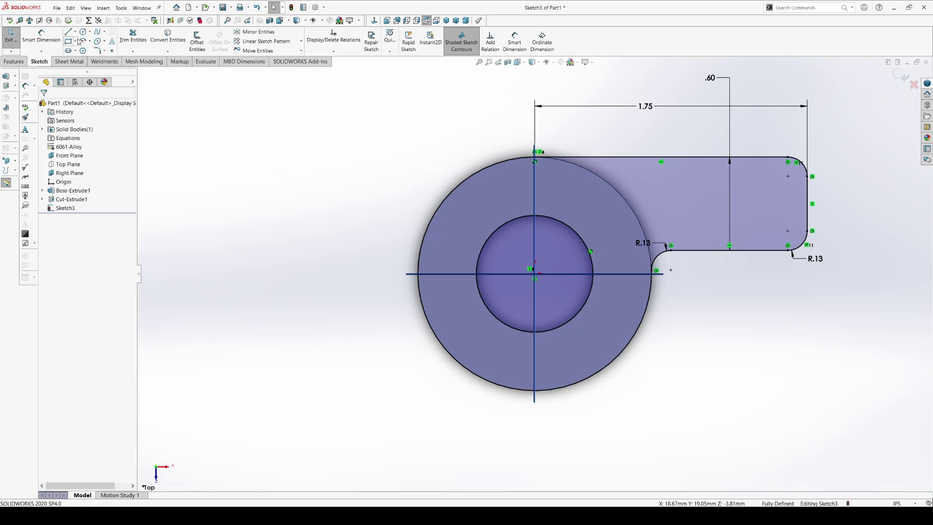
{"action": "left_click", "coordinate": [83, 31]}
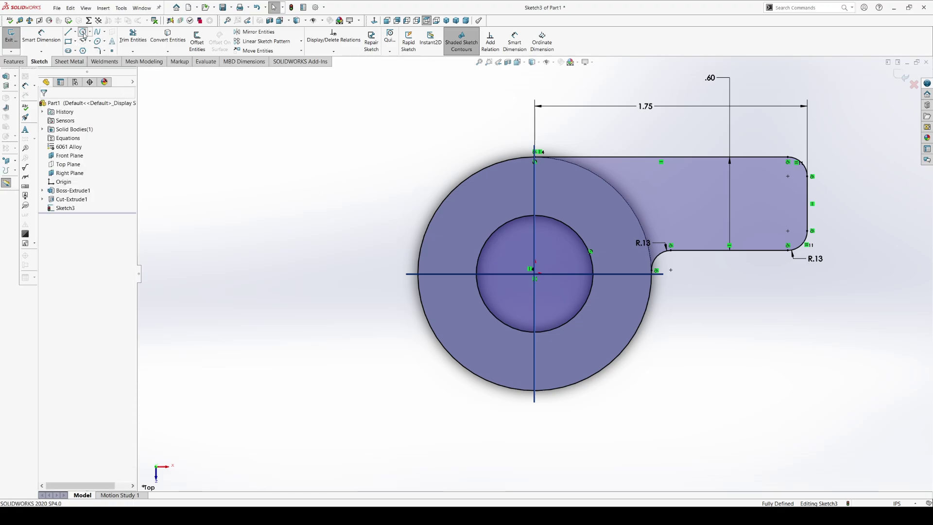
{"action": "left_click", "coordinate": [755, 197]}
{"action": "left_click", "coordinate": [773, 214]}
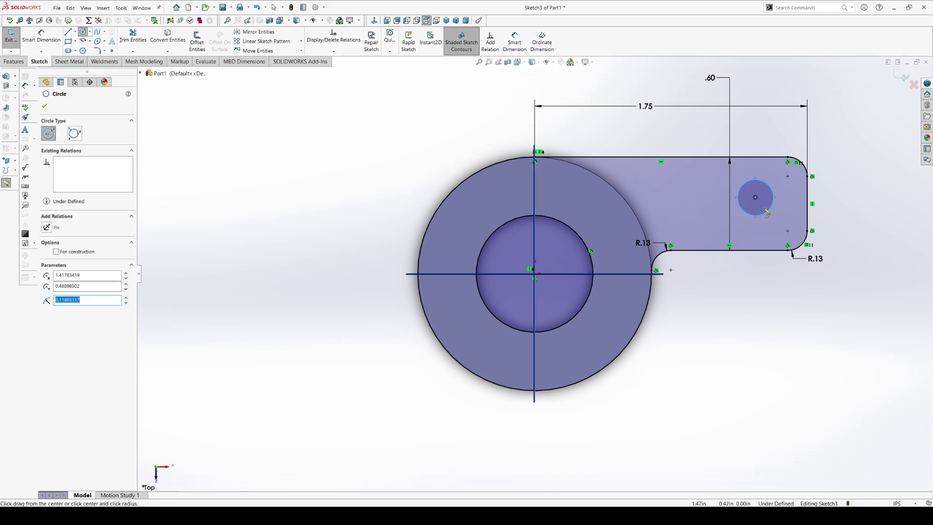
{"action": "key", "text": "Escape"}
- Dimension the tab hole's diameter to .25
{"action": "left_click", "coordinate": [46, 38]}
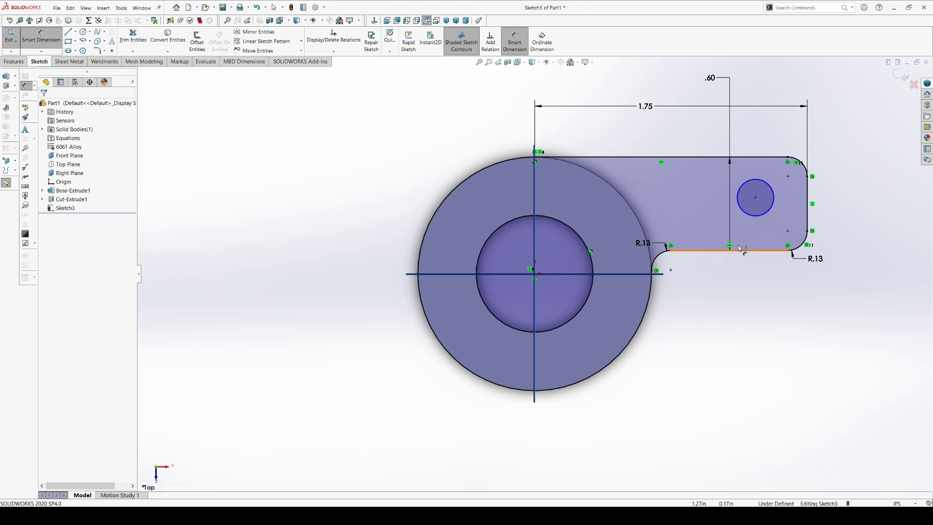
{"action": "left_click", "coordinate": [755, 216]}
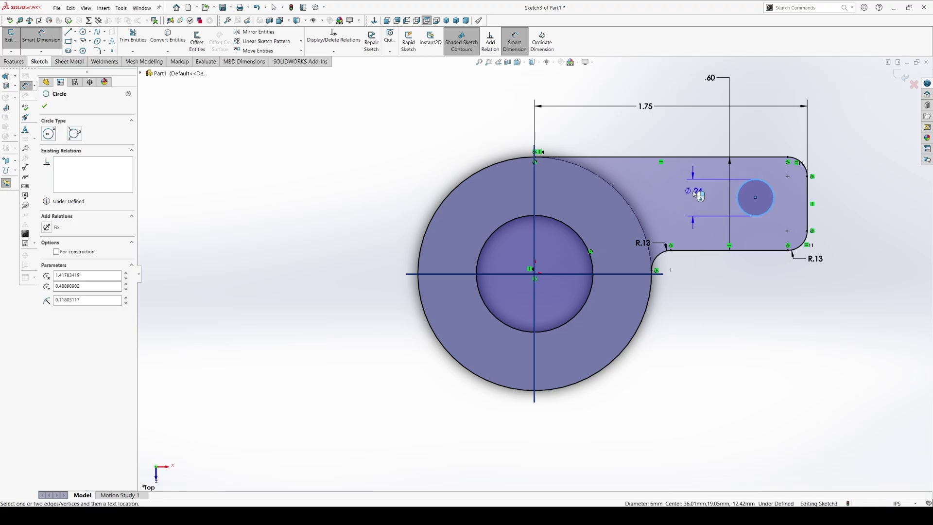
{"action": "left_click", "coordinate": [694, 198]}
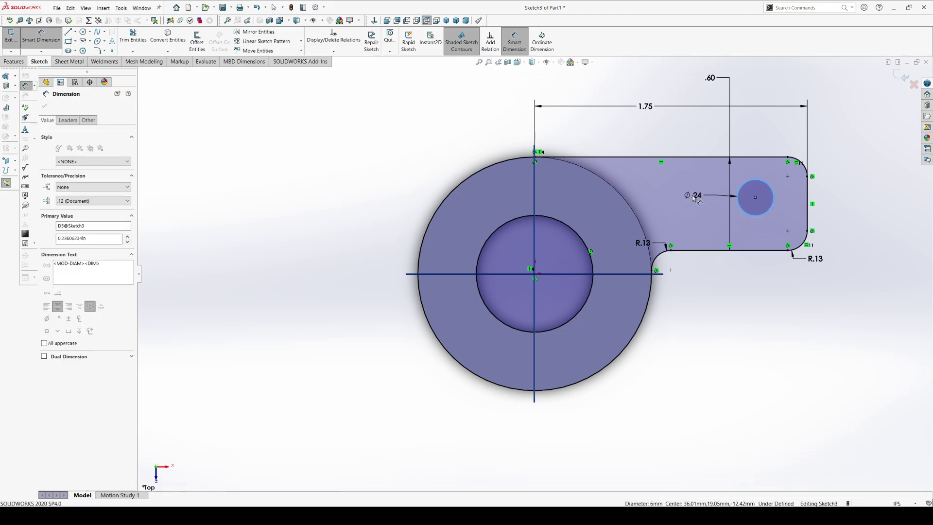
{"action": "type", "text": ".25"}
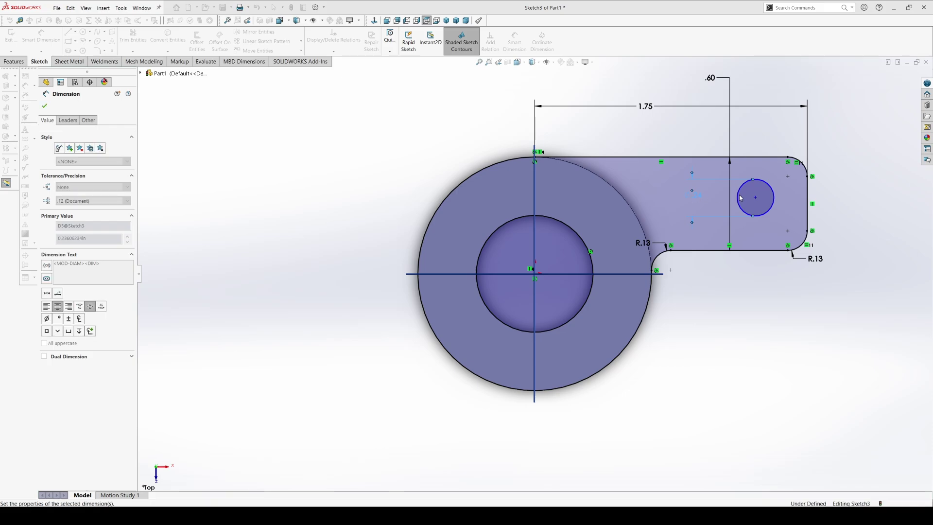
{"action": "key", "text": "Return"}
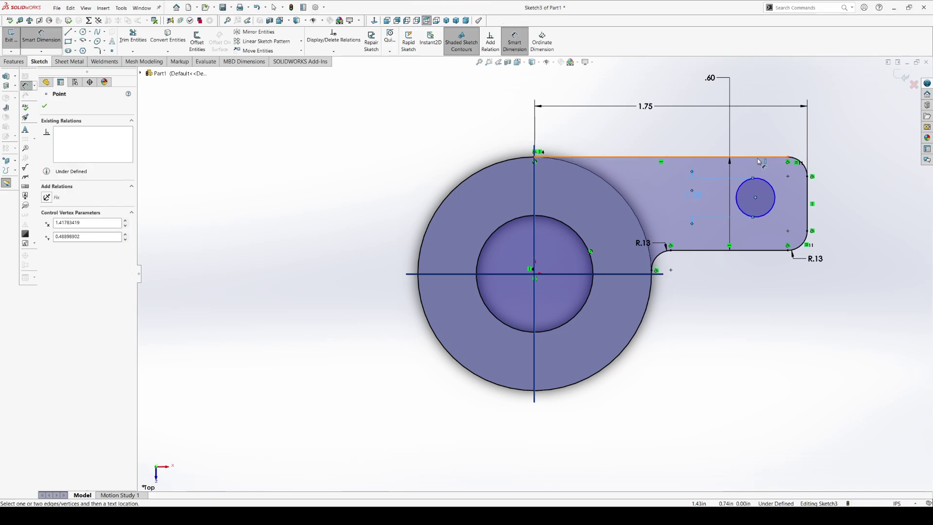
- Locate the hole .30 below the tab's top edge and .40 from its right end
{"action": "left_click", "coordinate": [762, 158]}
{"action": "left_click", "coordinate": [844, 128]}
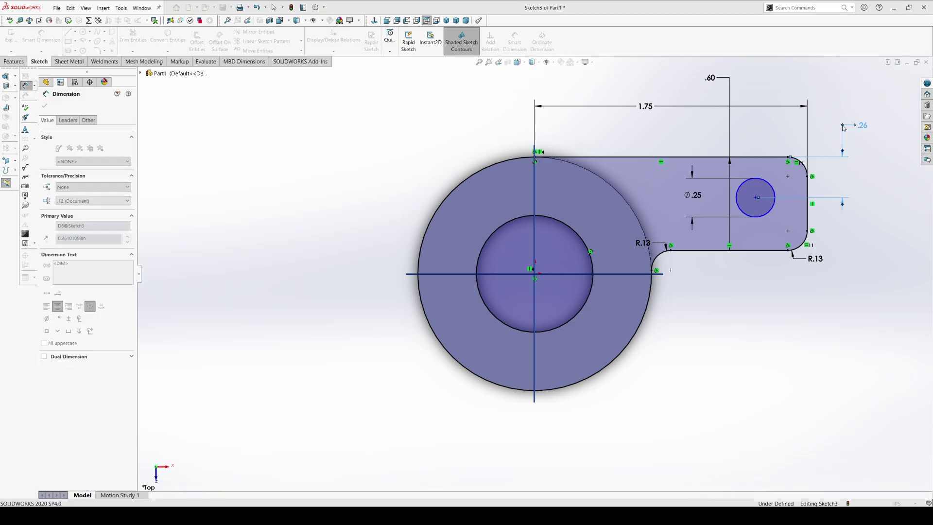
{"action": "type", "text": ".30in"}
{"action": "key", "text": "Return"}
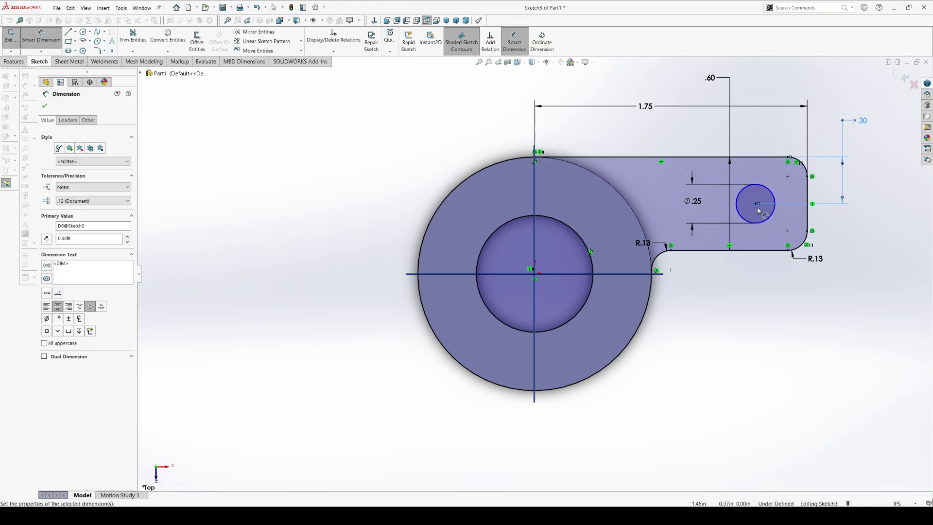
{"action": "left_click", "coordinate": [810, 204]}
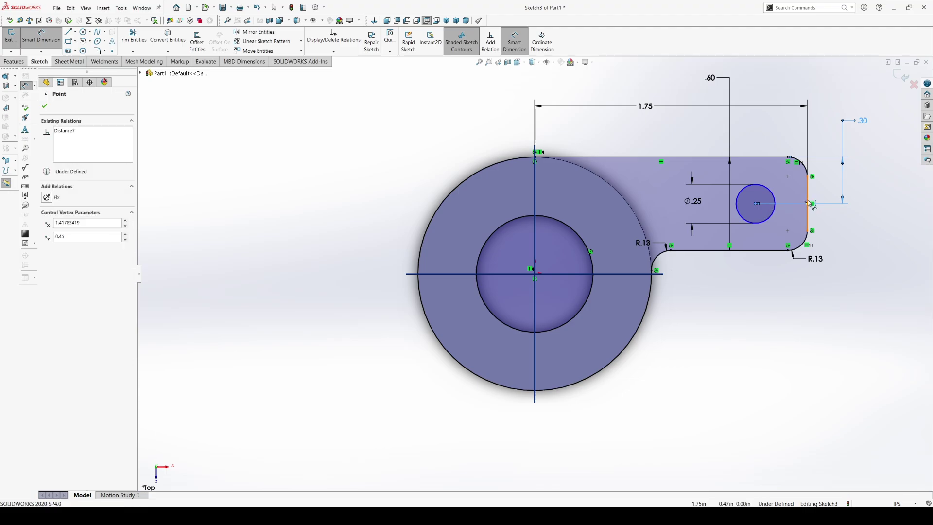
{"action": "left_click", "coordinate": [808, 204]}
{"action": "left_click", "coordinate": [756, 204]}
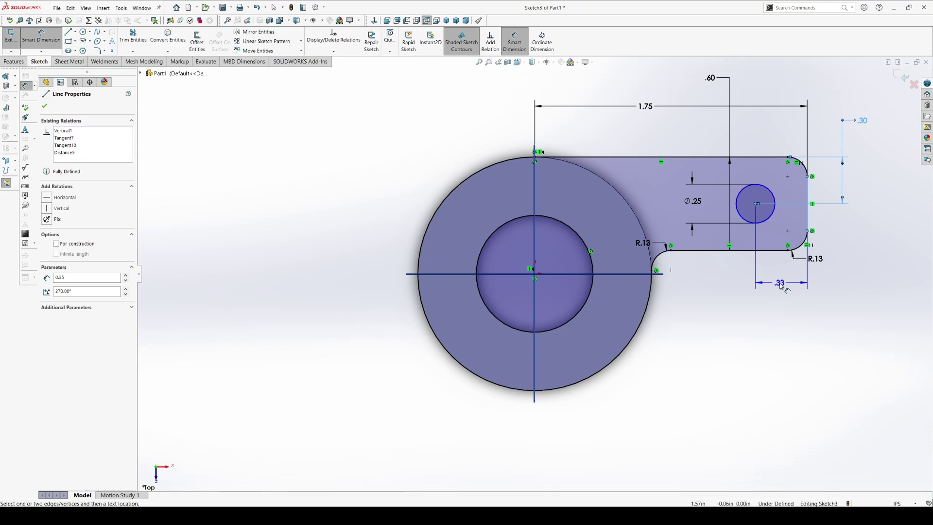
{"action": "left_click", "coordinate": [780, 286]}
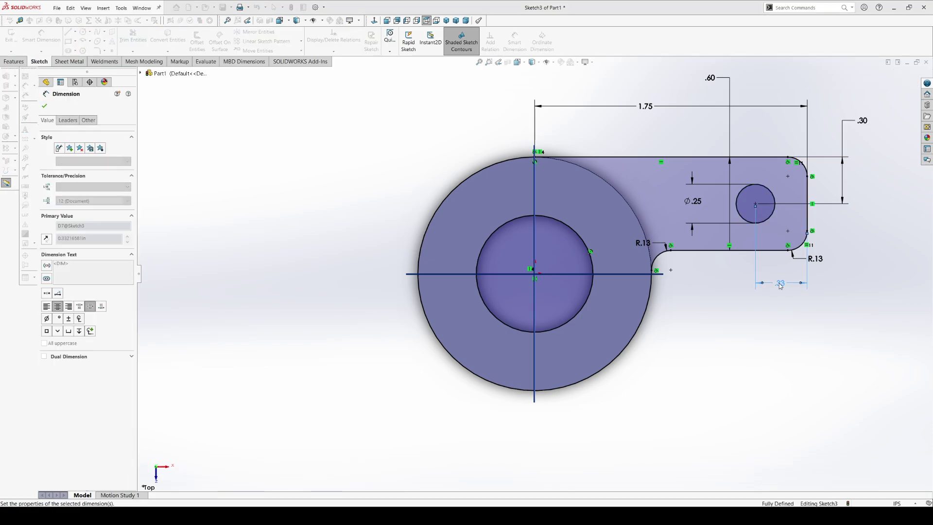
{"action": "type", "text": ".4"}
{"action": "key", "text": "Return"}
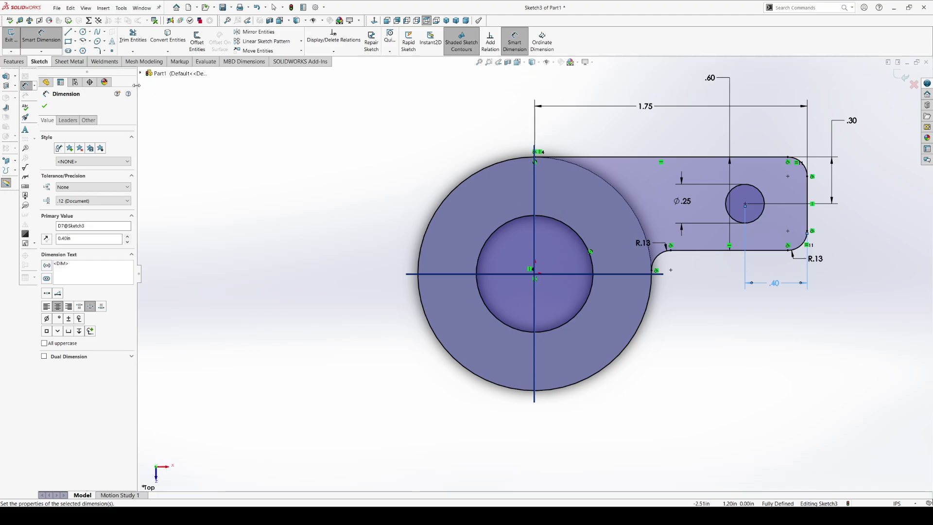
{"action": "key", "text": "Escape"}
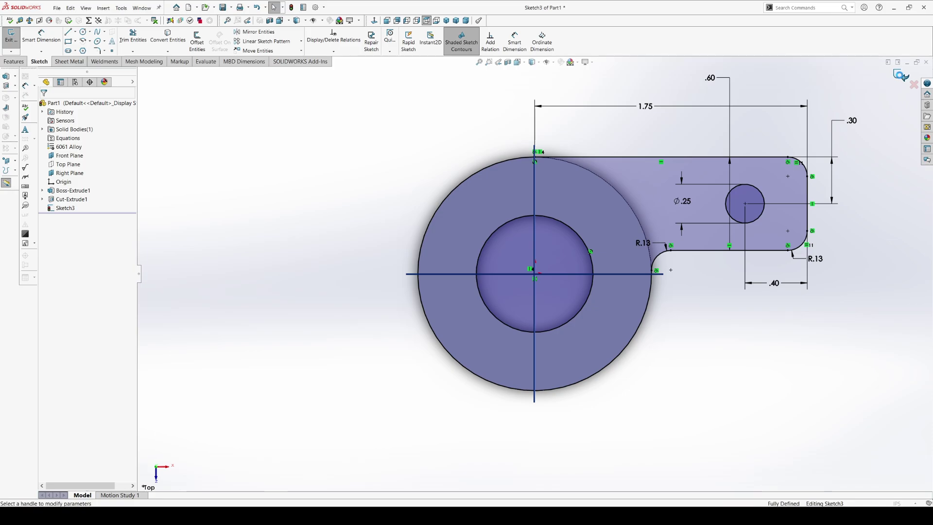
- Extrude Sketch3 blind to 0.25 in, merged with the boss
{"action": "key", "text": "e"}
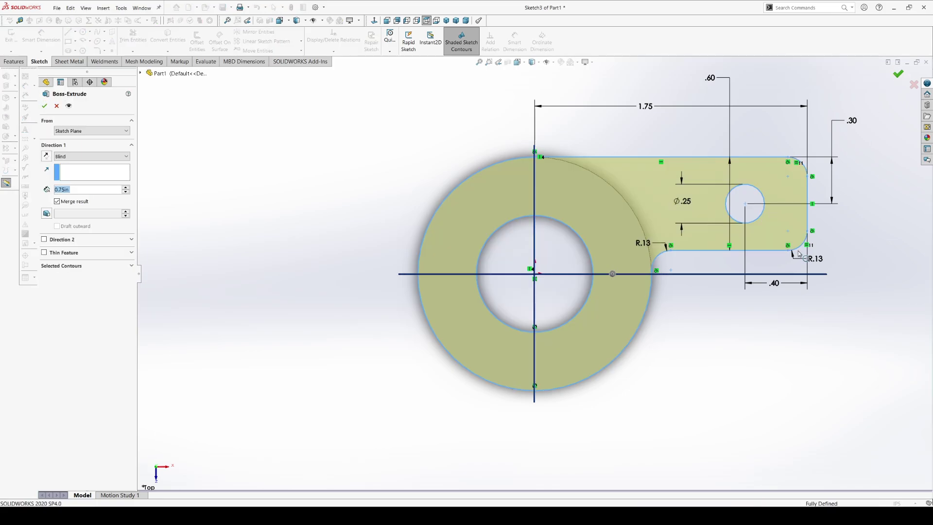
{"action": "mouse_move", "coordinate": [692, 369]}
{"action": "middle_mouse_down"}
{"action": "mouse_move", "coordinate": [697, 320]}
{"action": "mouse_move", "coordinate": [686, 261]}
{"action": "middle_mouse_up"}
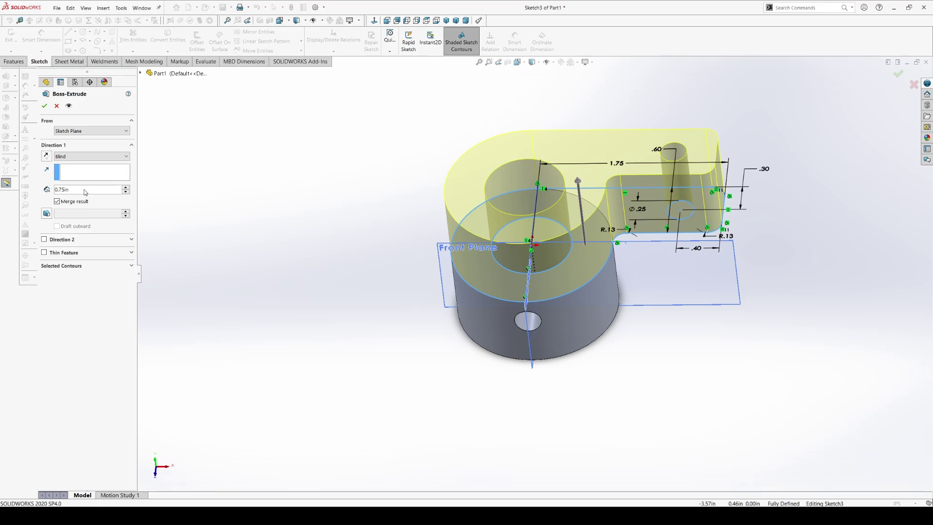
{"action": "left_click", "coordinate": [83, 190]}
{"action": "type", "text": "0.25"}
{"action": "key", "text": "Return"}
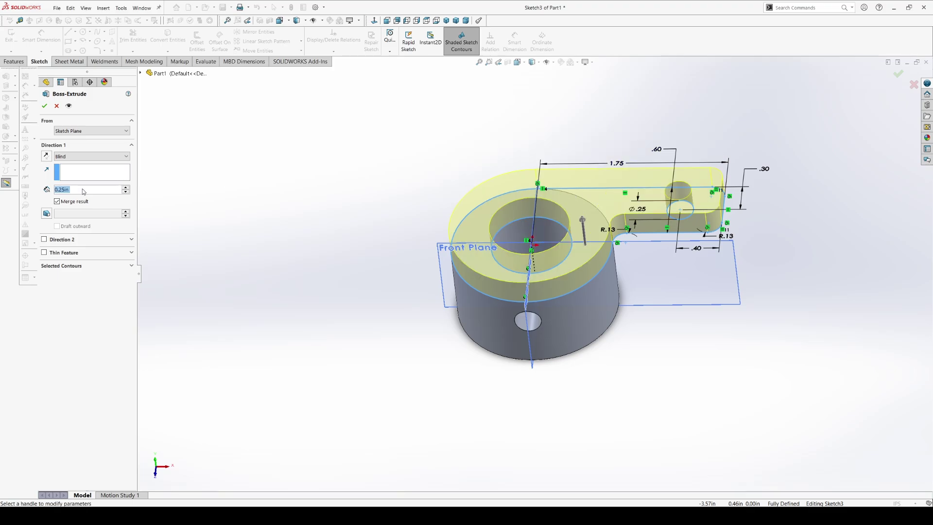
{"action": "left_click", "coordinate": [45, 106]}
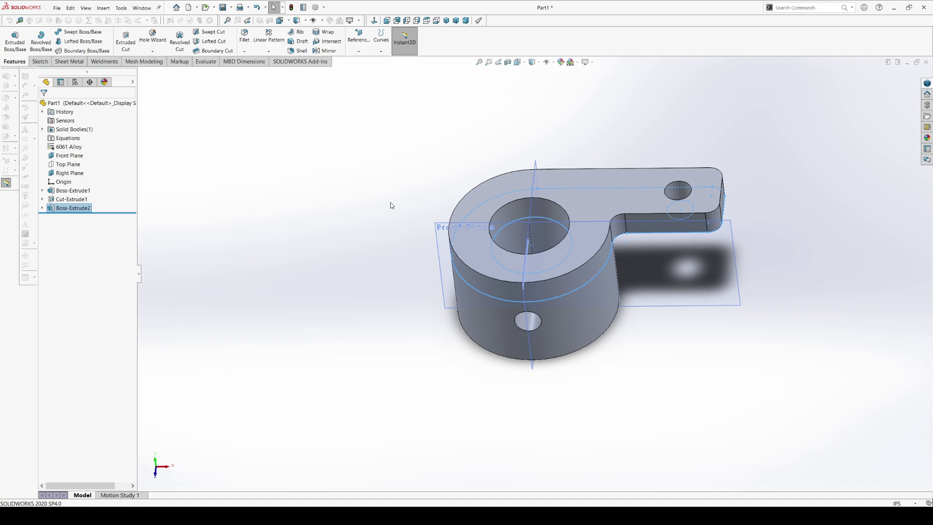
{"action": "left_click", "coordinate": [387, 180]}
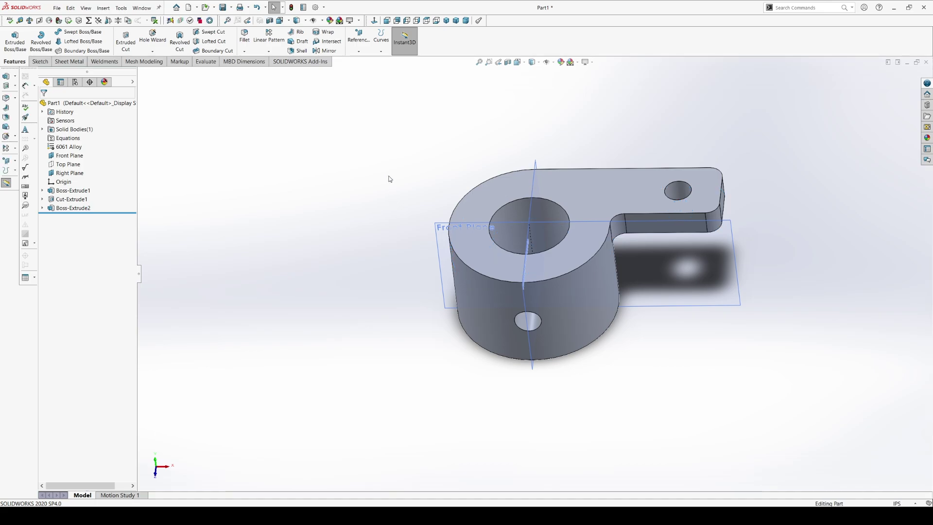
{"action": "middle_click_drag", "start_coordinate": [387, 179], "coordinate": [392, 239]}
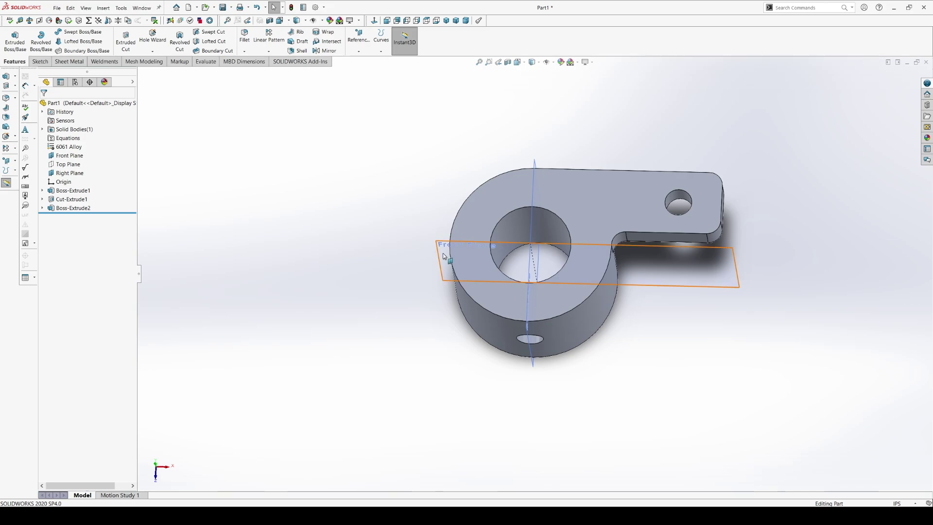
{"action": "middle_click_drag", "start_coordinate": [423, 197], "coordinate": [444, 173]}
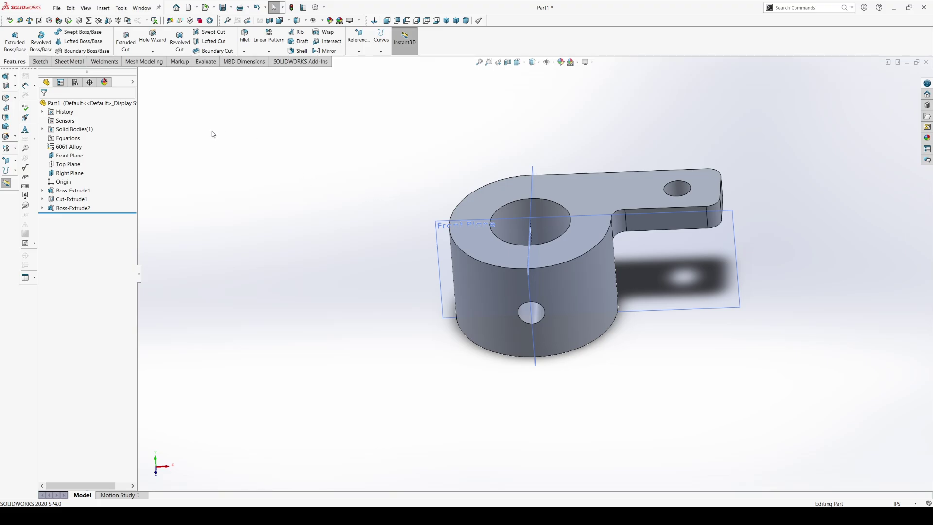
- Measure the boss's top circular edge and read its .75 in radius in inches
{"action": "left_click", "coordinate": [210, 61]}
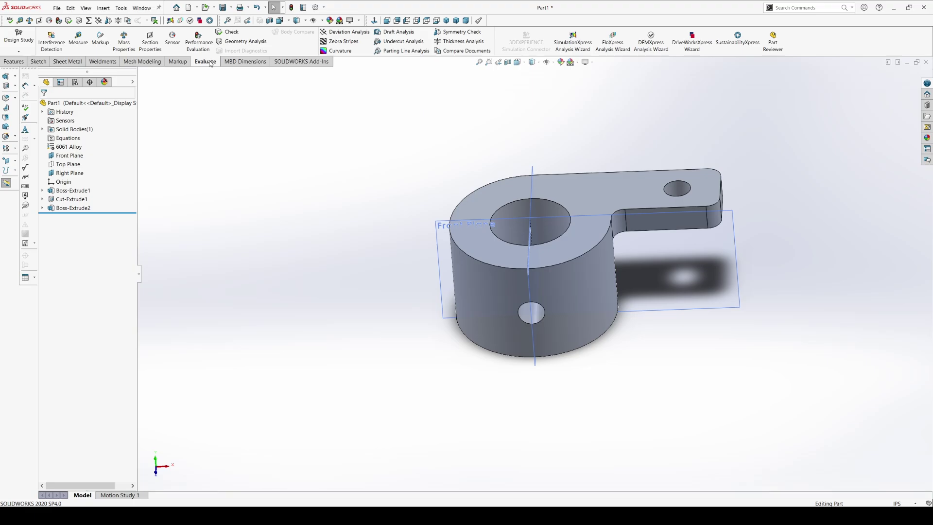
{"action": "left_click", "coordinate": [78, 39]}
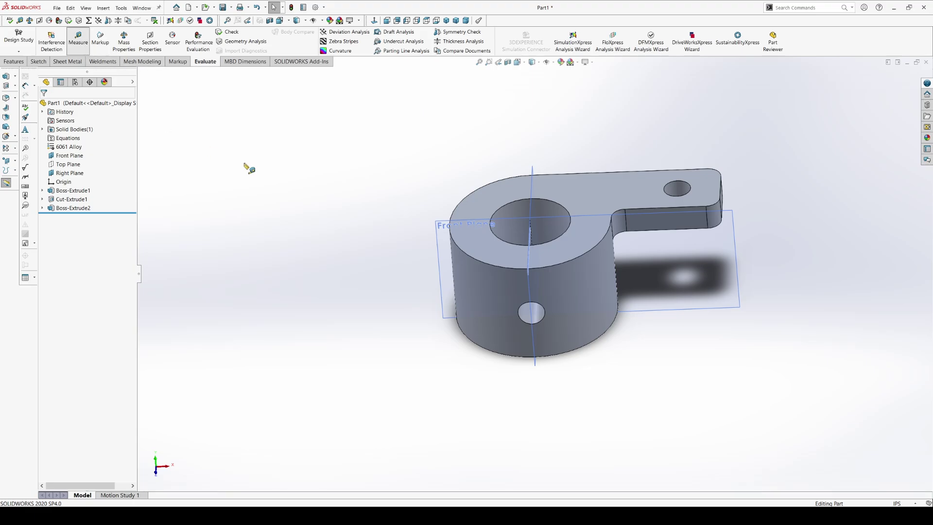
{"action": "left_click", "coordinate": [453, 241]}
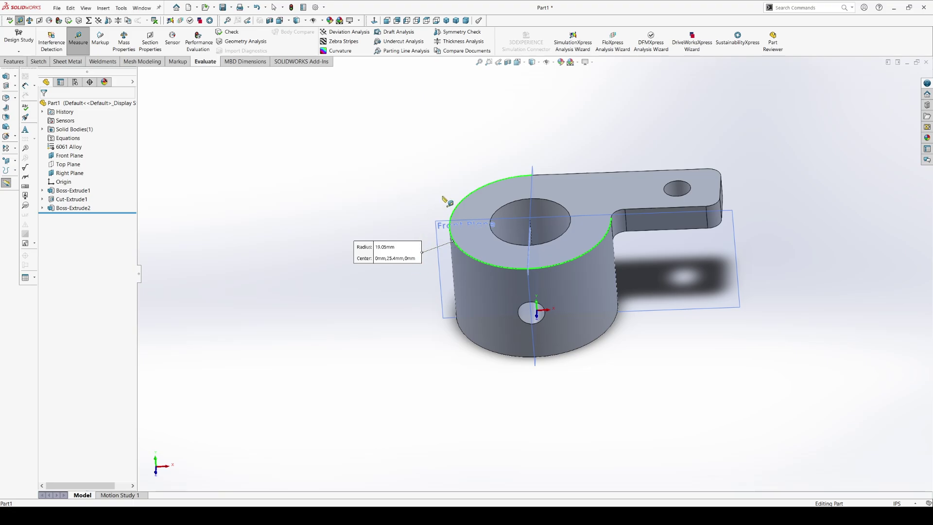
{"action": "key", "text": "Escape"}
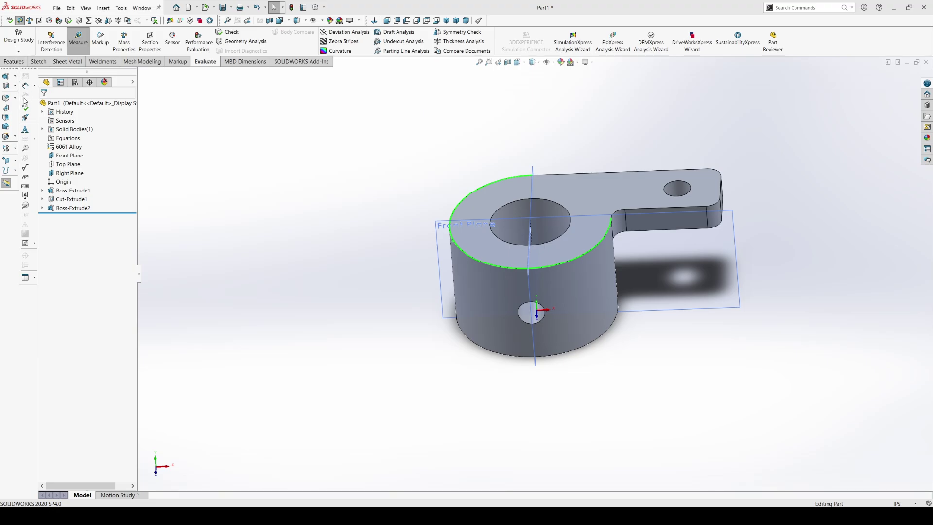
{"action": "left_click", "coordinate": [26, 207]}
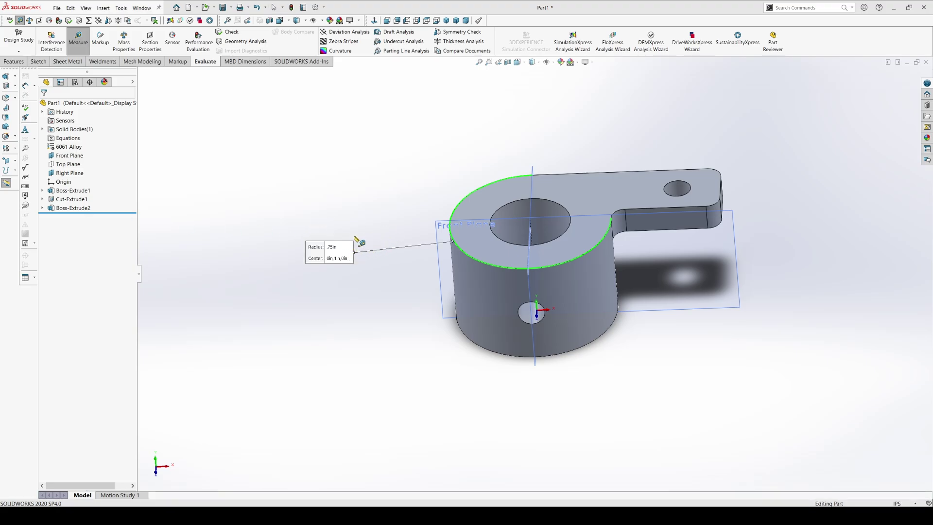
{"action": "key", "text": "Escape"}
{"action": "left_click", "coordinate": [344, 197]}
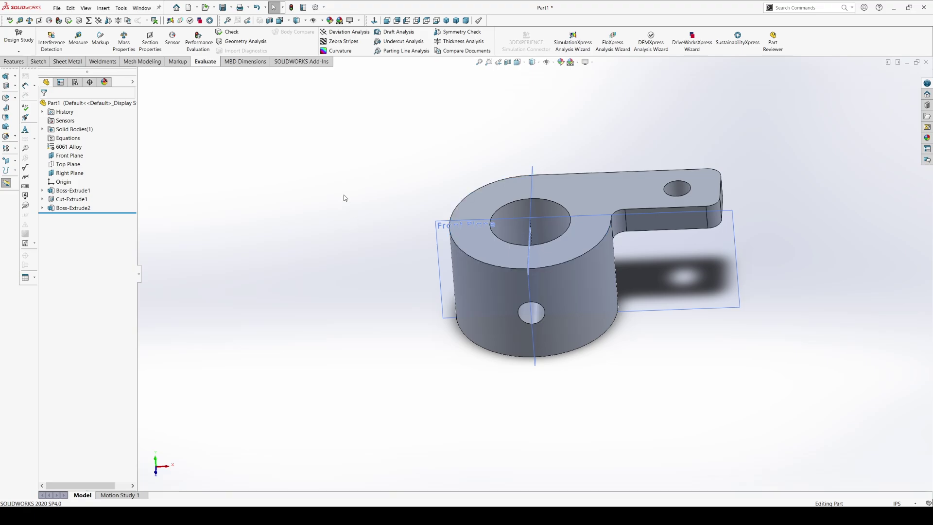
- Open Mass Properties and highlight the Mass 0.14 pounds and Volume 1.47 cubic inches lines
{"action": "left_click", "coordinate": [125, 44]}
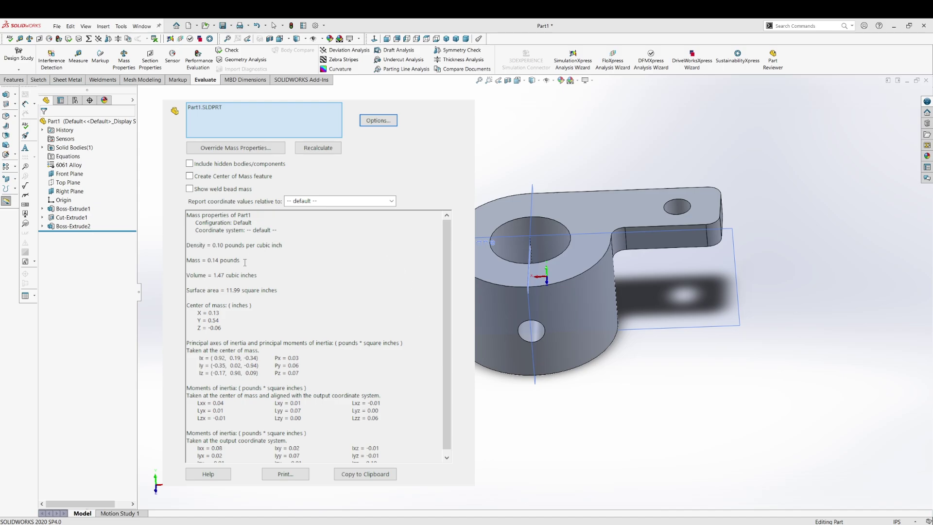
{"action": "left_click_drag", "start_coordinate": [245, 260], "coordinate": [188, 257]}
{"action": "left_click_drag", "start_coordinate": [257, 275], "coordinate": [186, 275]}
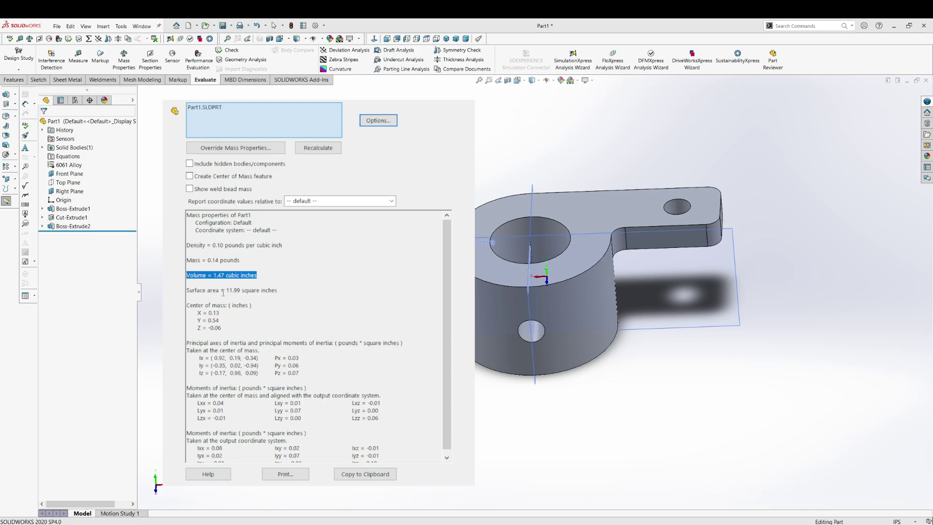